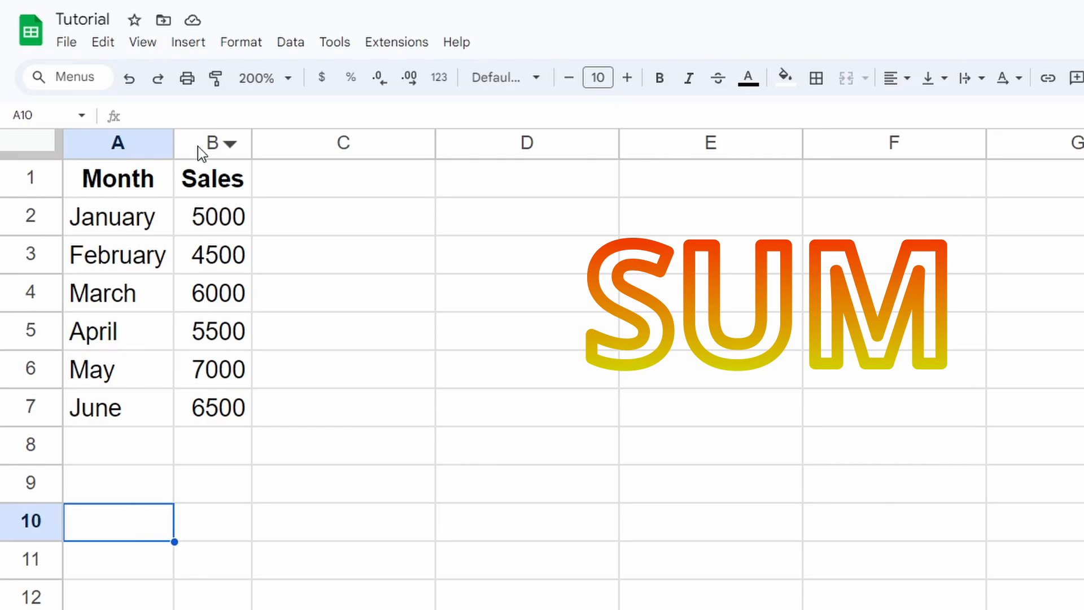
Enter =SUM(B2:B7) in cell A10 so it totals the sales as 34500
{"action": "left_click", "coordinate": [205, 115]}
{"action": "type", "text": "=SUM"}
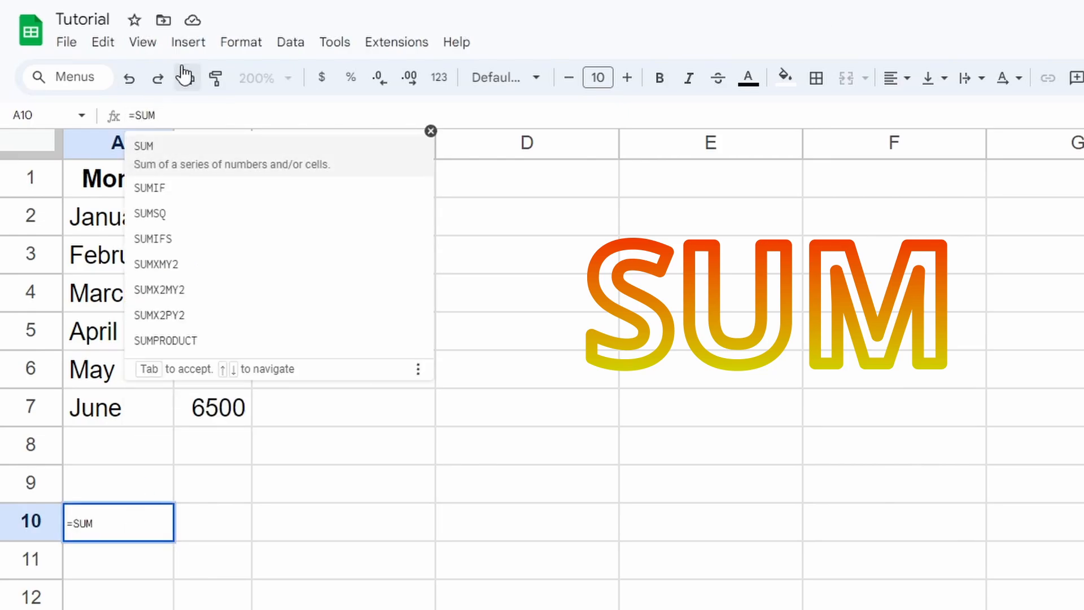
{"action": "type", "text": "("}
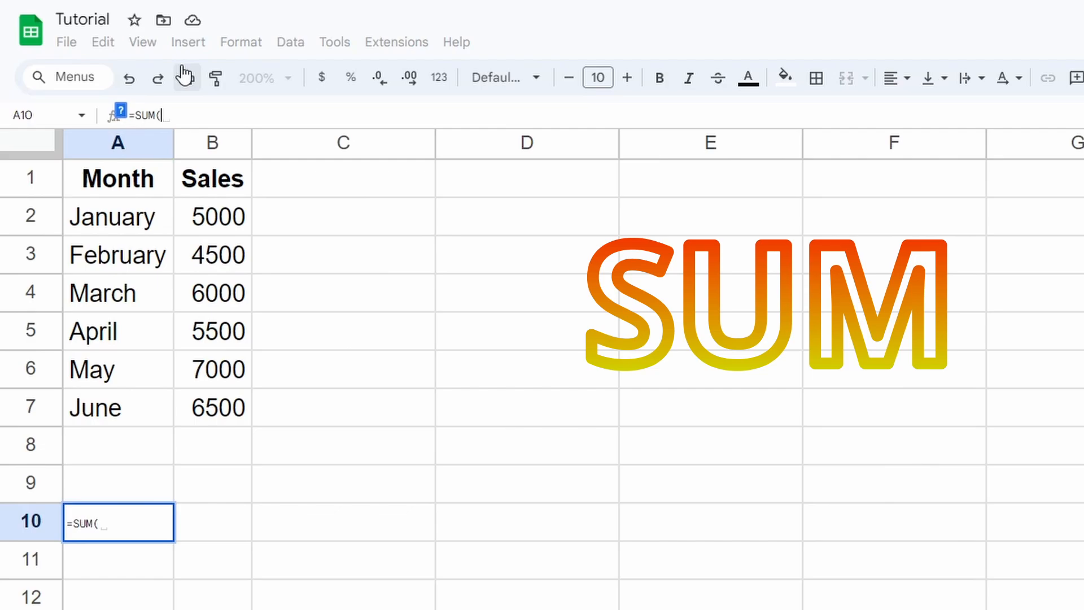
{"action": "type", "text": ")"}
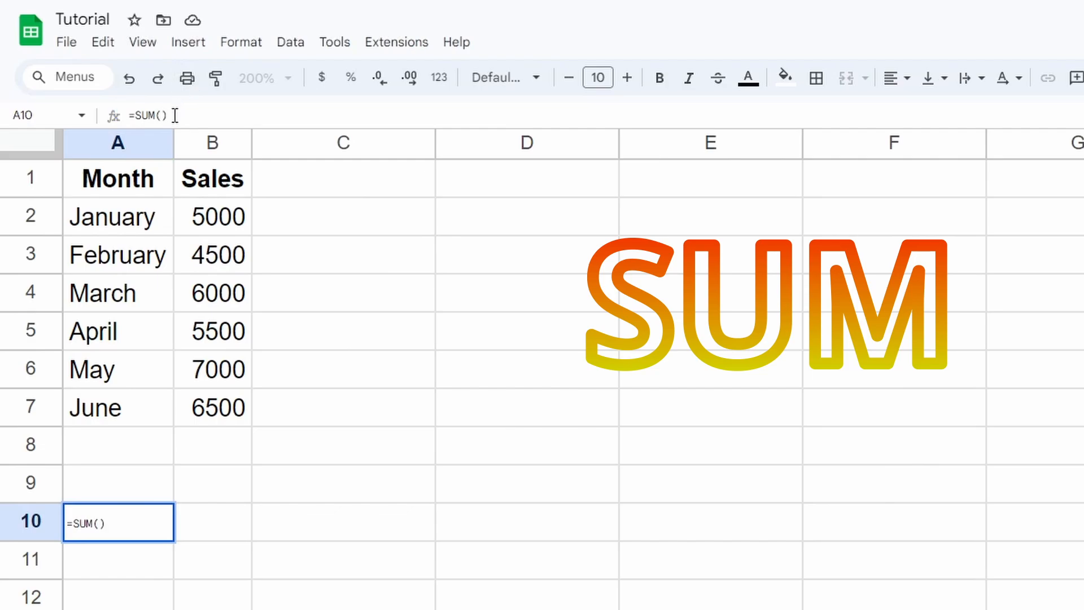
{"action": "left_click_drag", "start_coordinate": [226, 213], "coordinate": [219, 388]}
{"action": "left_click", "coordinate": [160, 521]}
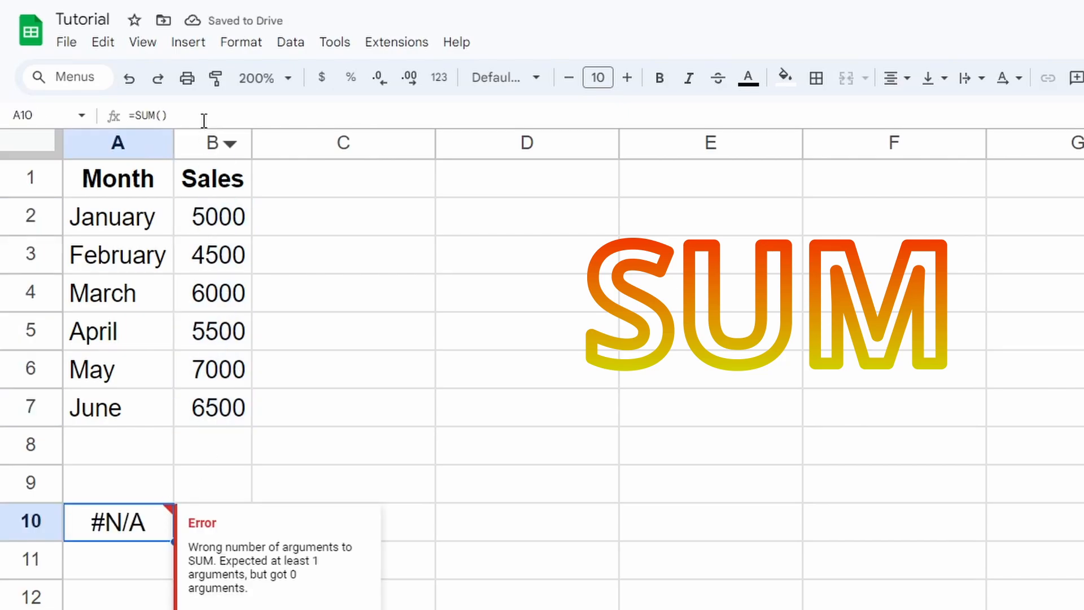
{"action": "double_click", "coordinate": [161, 521]}
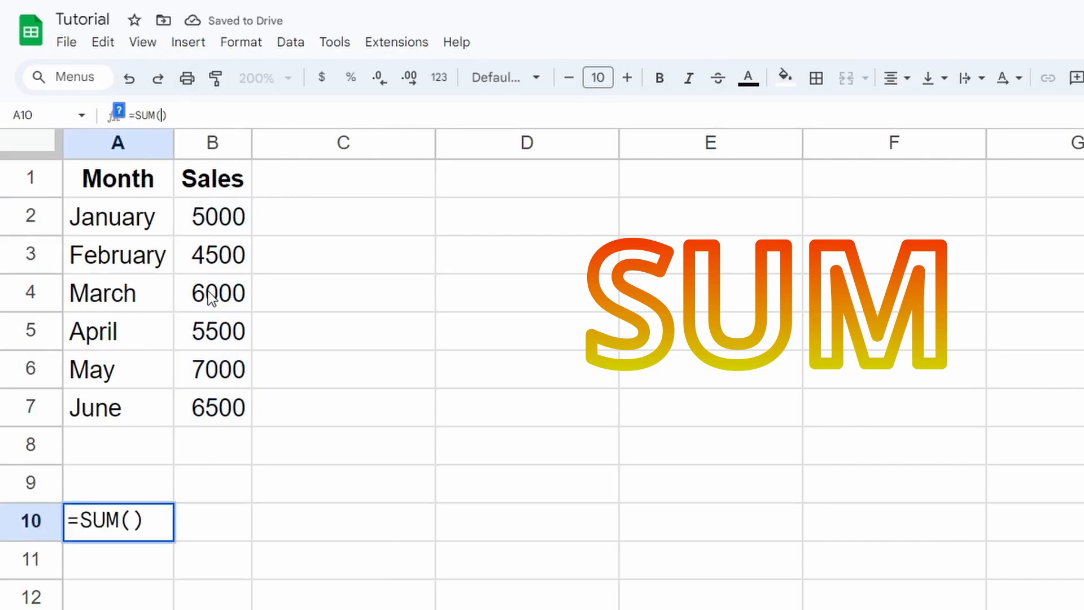
{"action": "left_click", "coordinate": [162, 115]}
{"action": "left_click_drag", "start_coordinate": [222, 218], "coordinate": [228, 407]}
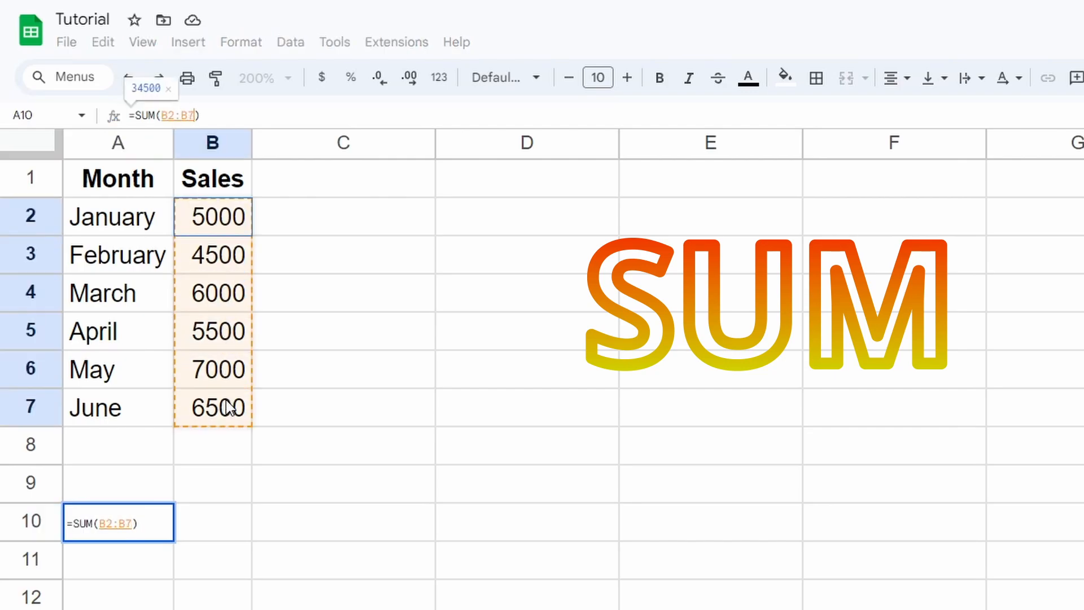
{"action": "key", "text": "Return"}
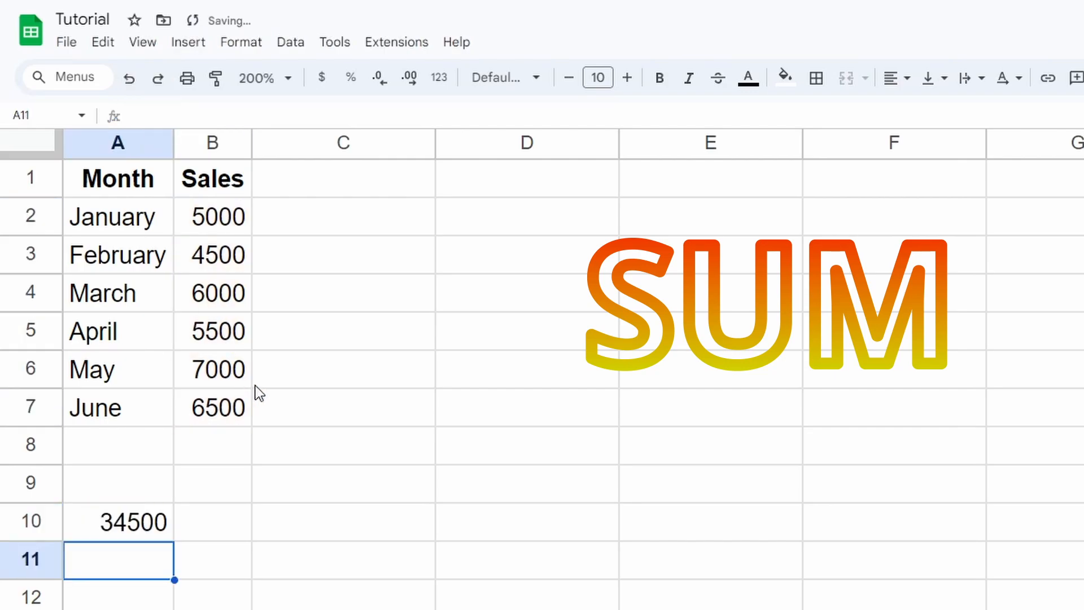
{"action": "left_click_drag", "start_coordinate": [113, 527], "coordinate": [150, 528]}
Go over the produce table A2:C7 and its Category and Price columns, ending on cell A9
{"action": "left_click", "coordinate": [144, 575]}
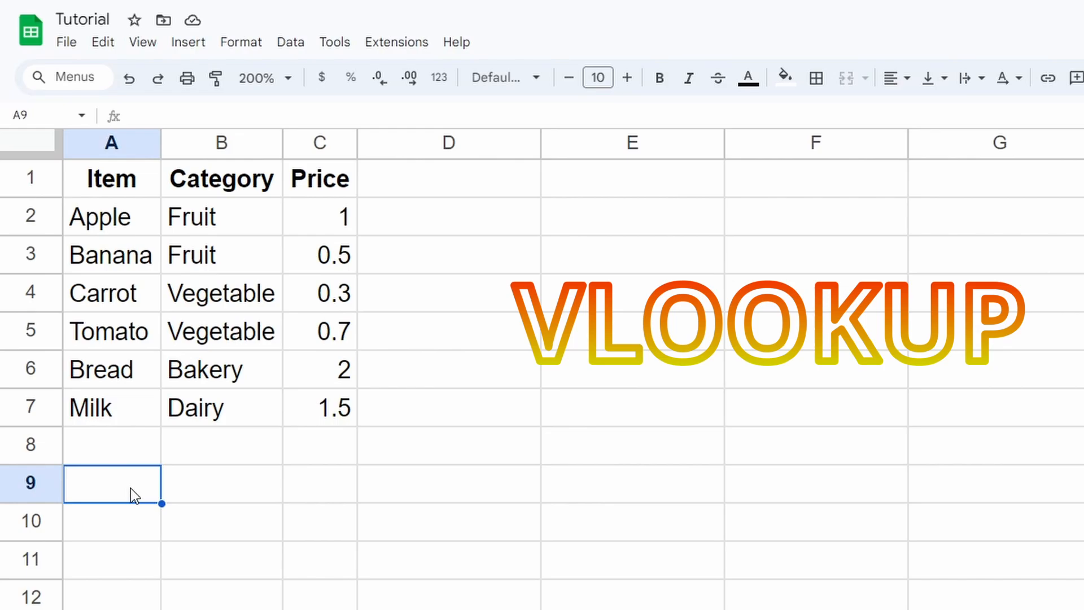
{"action": "left_click_drag", "start_coordinate": [138, 229], "coordinate": [301, 402]}
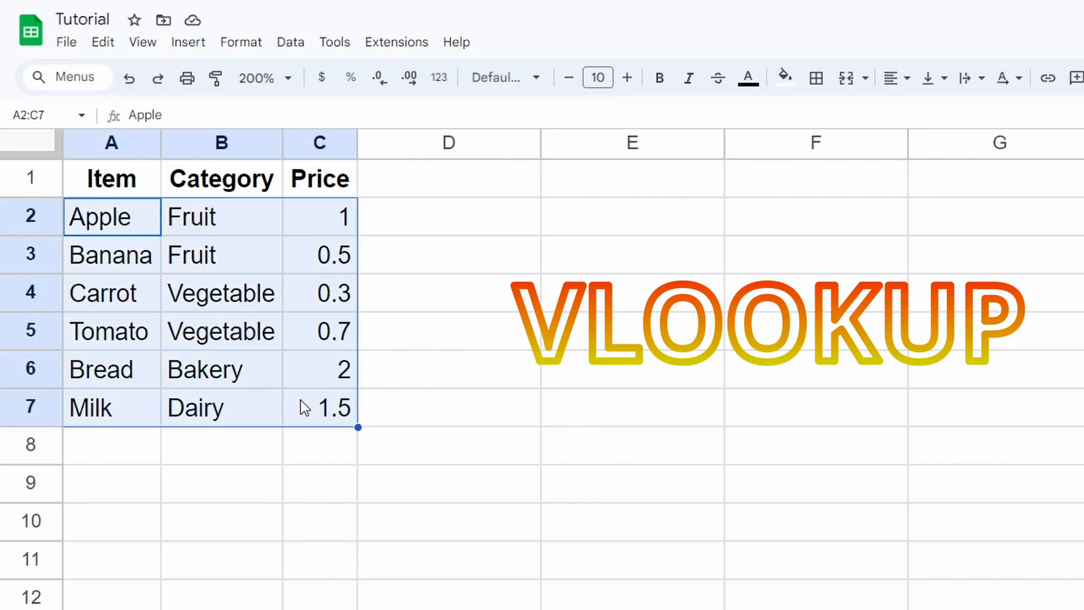
{"action": "left_click", "coordinate": [109, 223]}
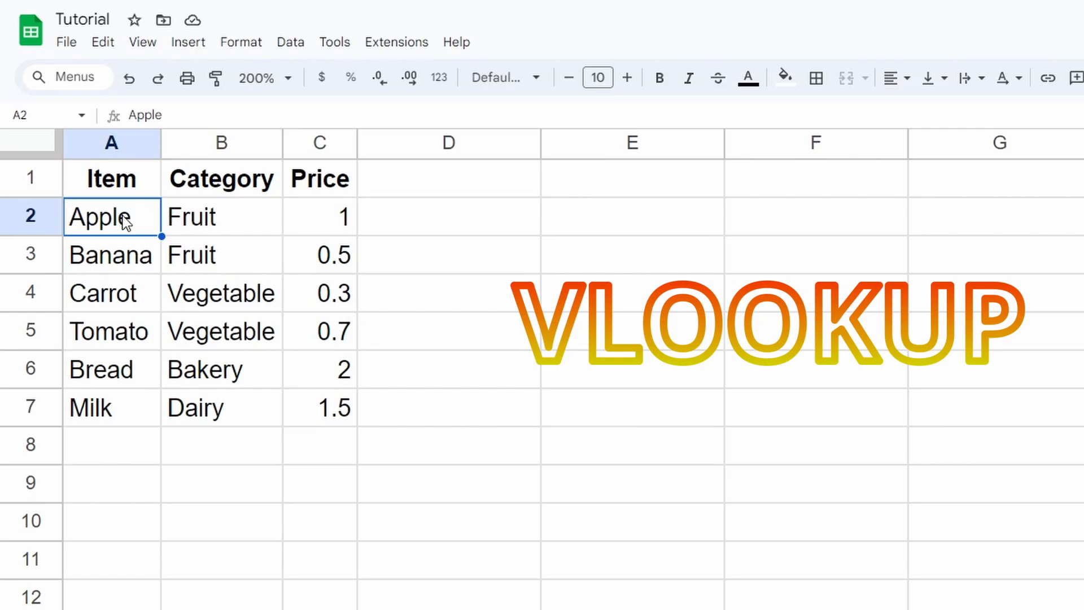
{"action": "left_click_drag", "start_coordinate": [243, 182], "coordinate": [242, 388]}
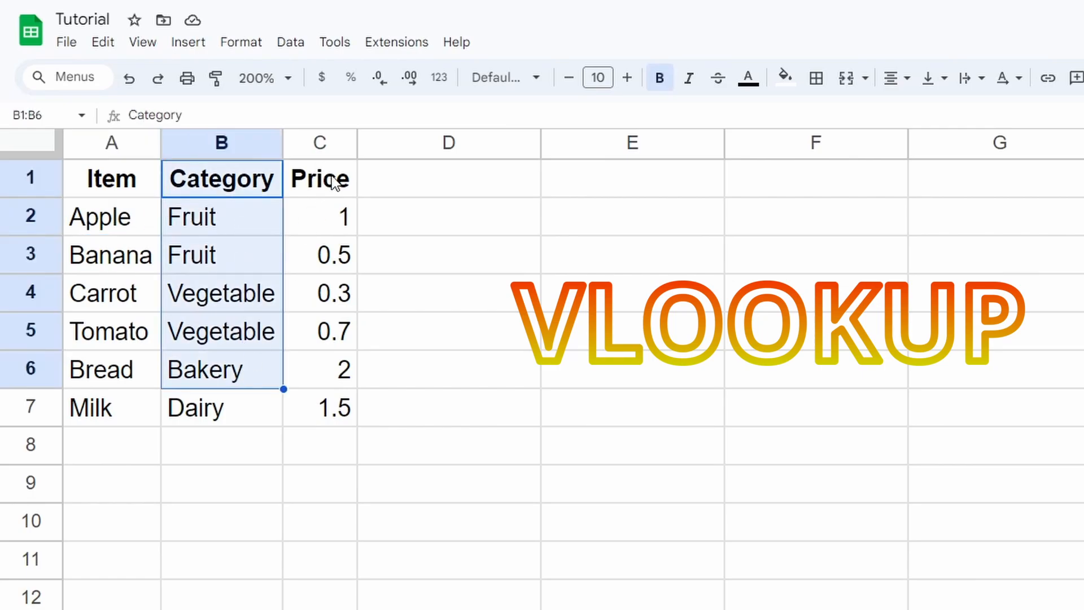
{"action": "left_click_drag", "start_coordinate": [320, 180], "coordinate": [341, 388]}
{"action": "left_click", "coordinate": [338, 407]}
{"action": "left_click", "coordinate": [105, 216]}
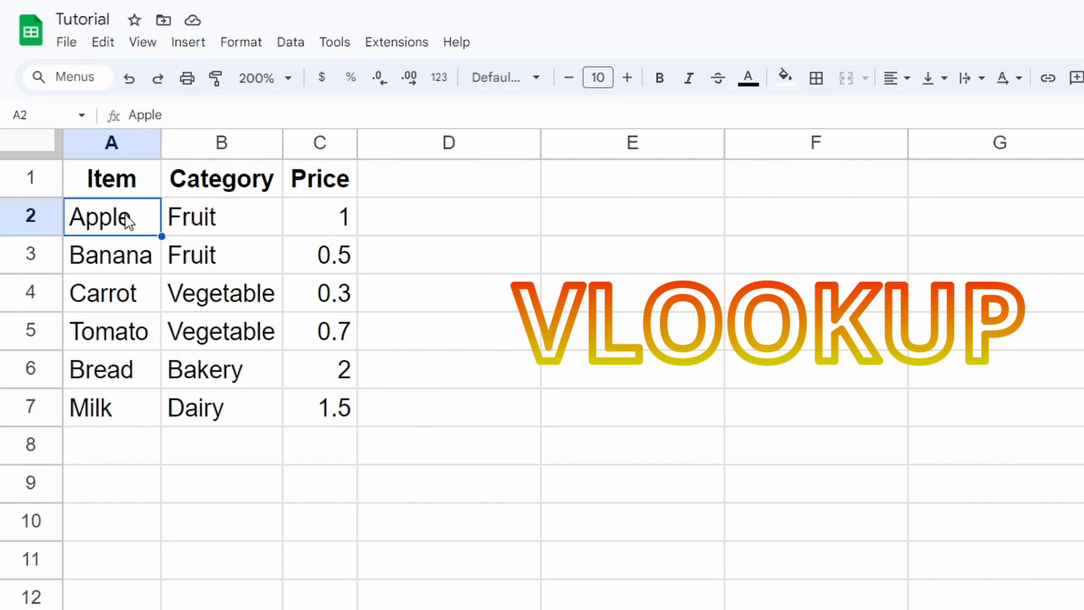
{"action": "left_click", "coordinate": [130, 481]}
Enter =VLOOKUP("Apple", A2:C7, 2) in A9 so it returns Fruit
{"action": "left_click", "coordinate": [278, 118]}
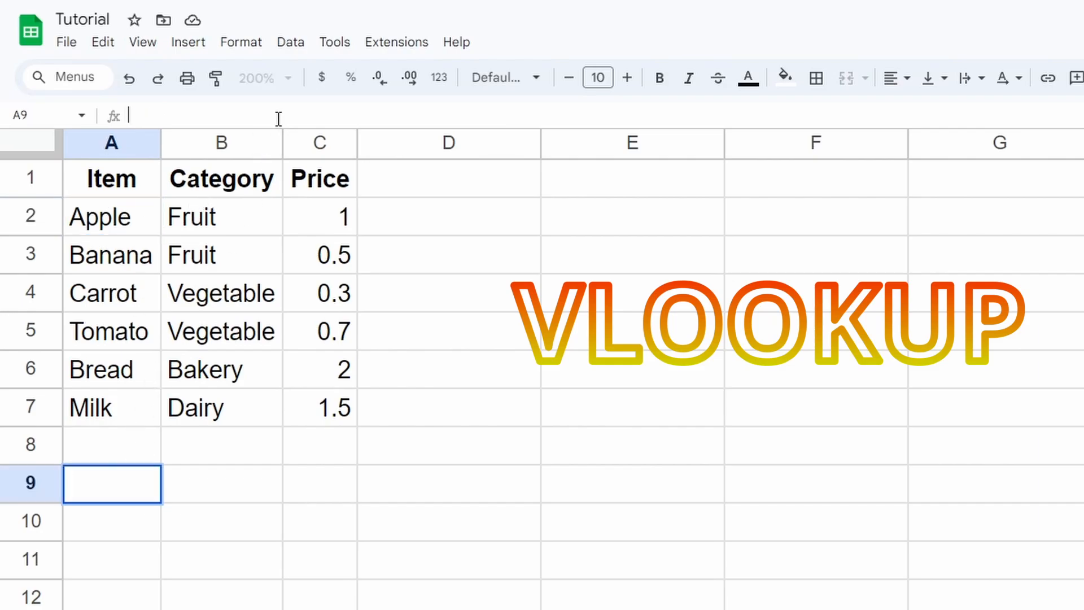
{"action": "type", "text": "=VLOO"}
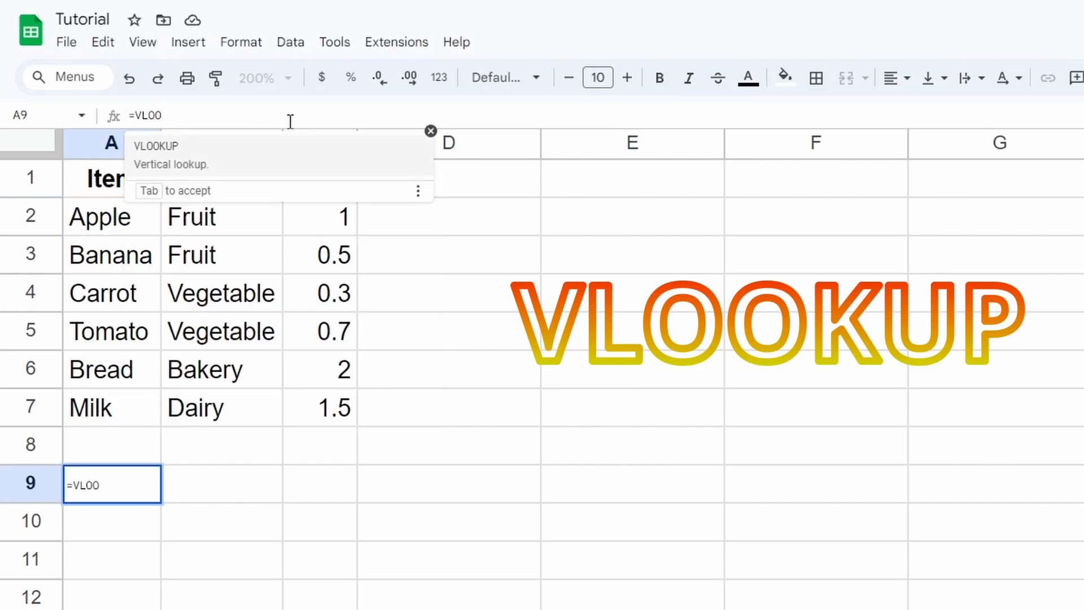
{"action": "key", "text": "Tab"}
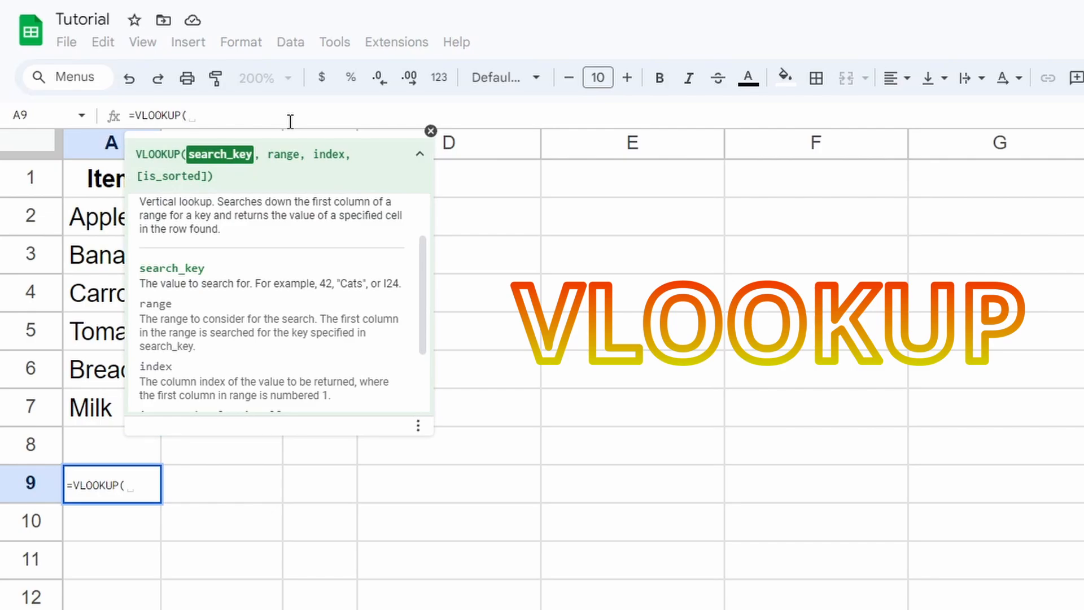
{"action": "type", "text": "\"\""}
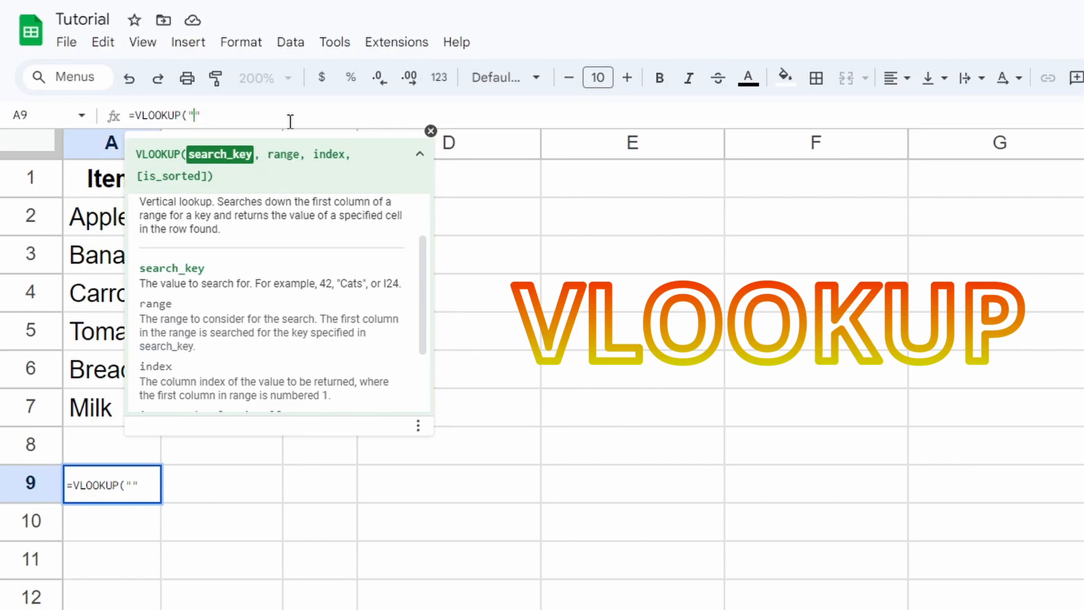
{"action": "type", "text": "Apple\","}
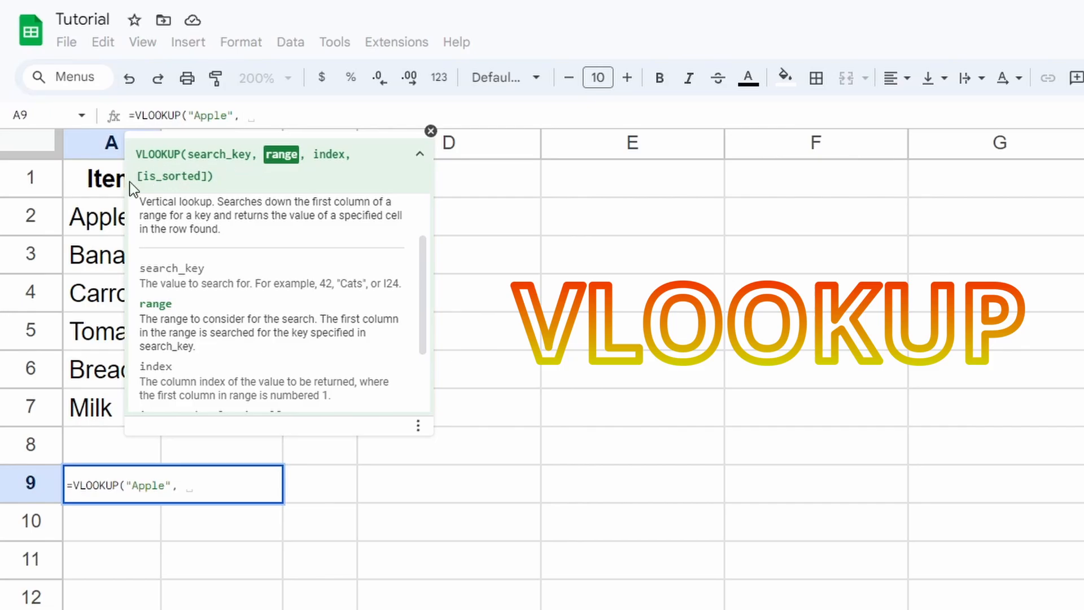
{"action": "left_click_drag", "start_coordinate": [110, 214], "coordinate": [330, 403]}
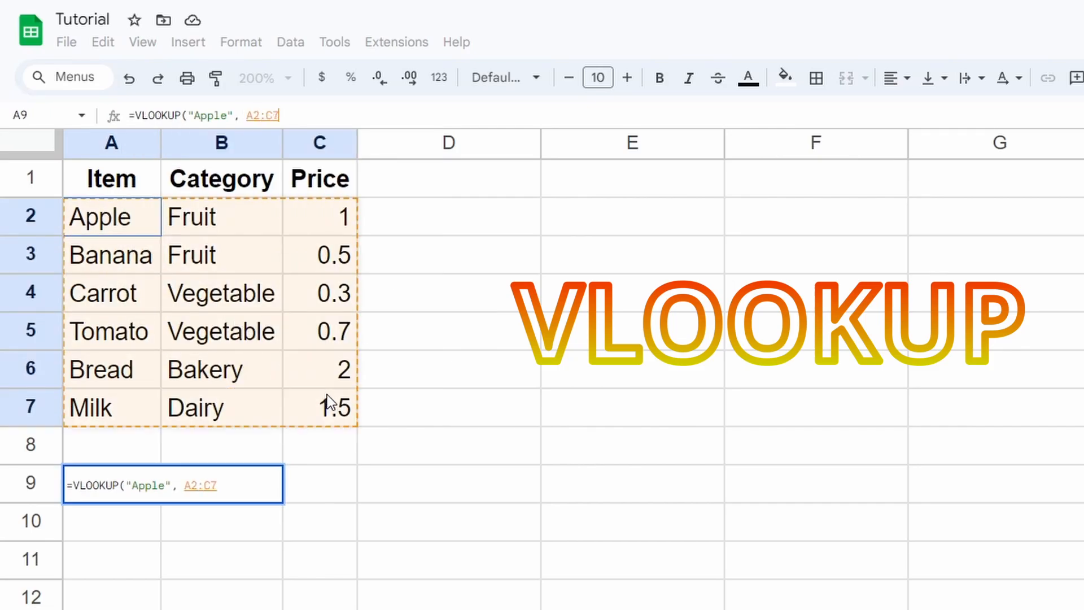
{"action": "left_click", "coordinate": [326, 113]}
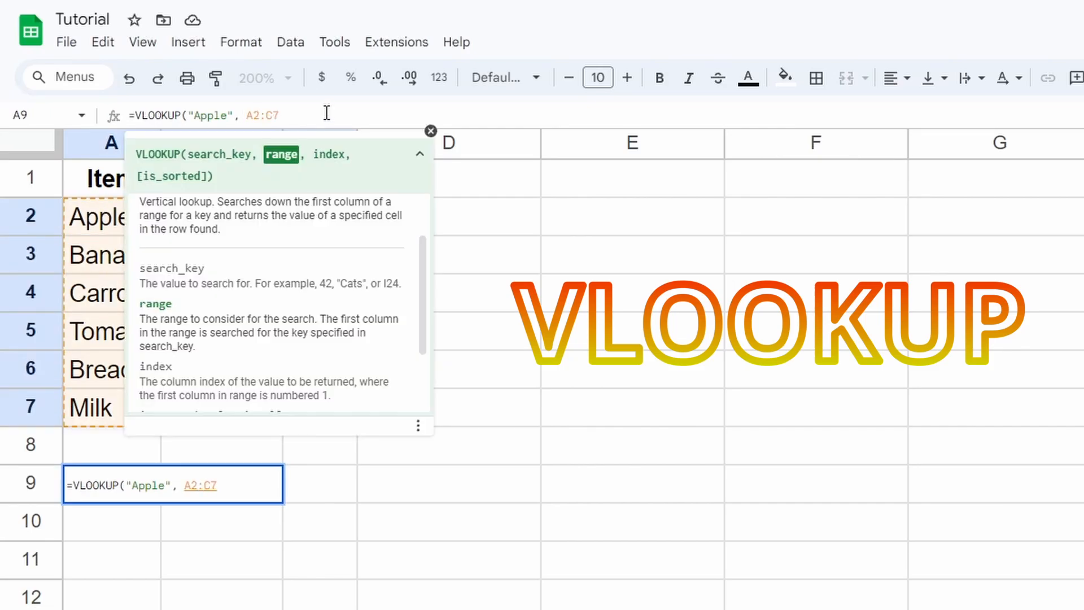
{"action": "type", "text": ","}
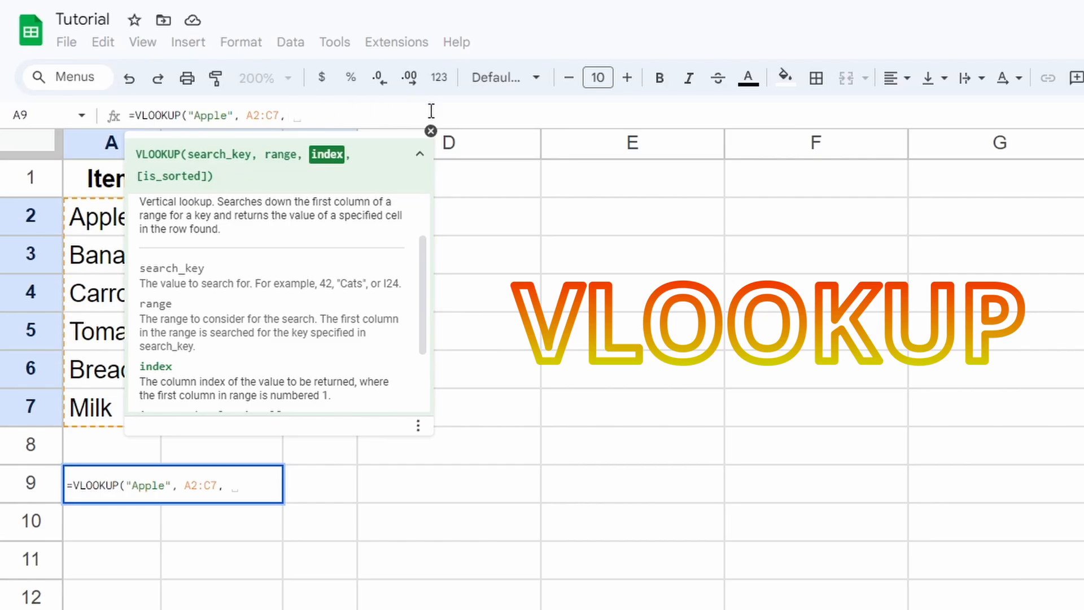
{"action": "left_click", "coordinate": [431, 131]}
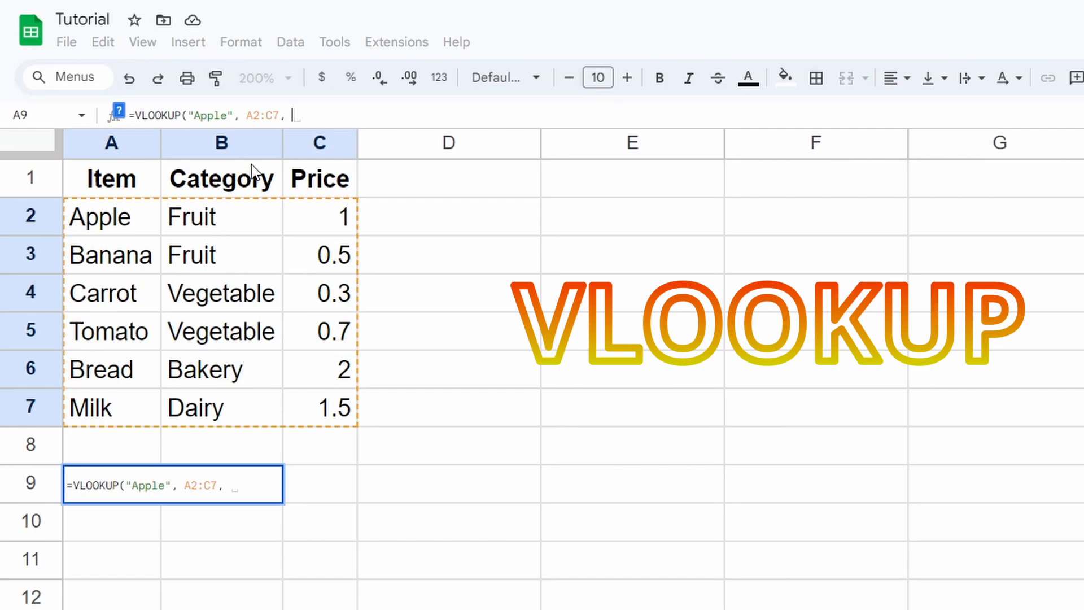
{"action": "type", "text": "2)"}
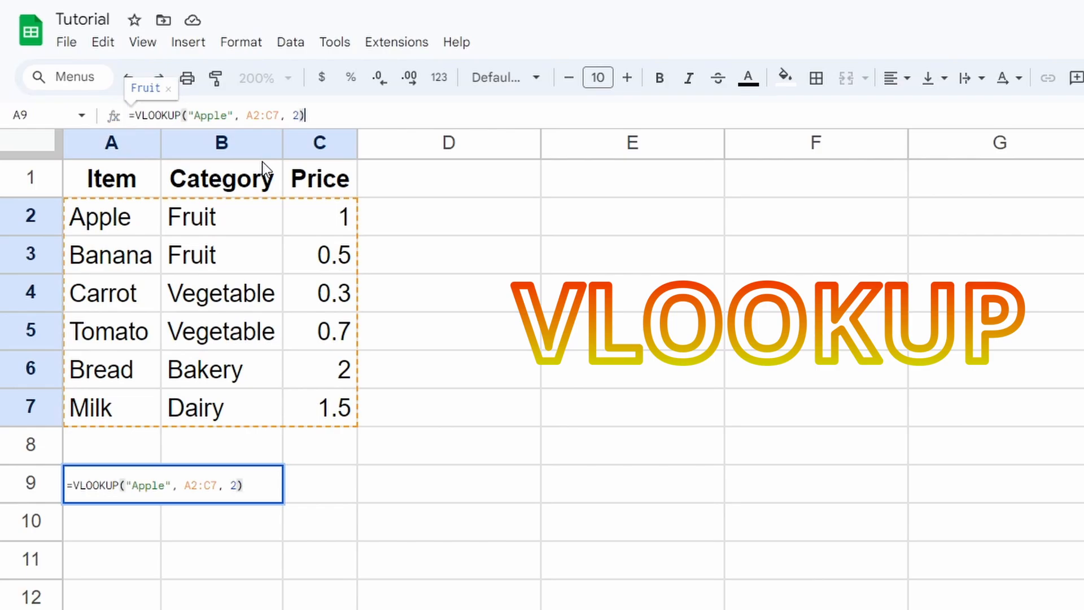
{"action": "key", "text": "Return"}
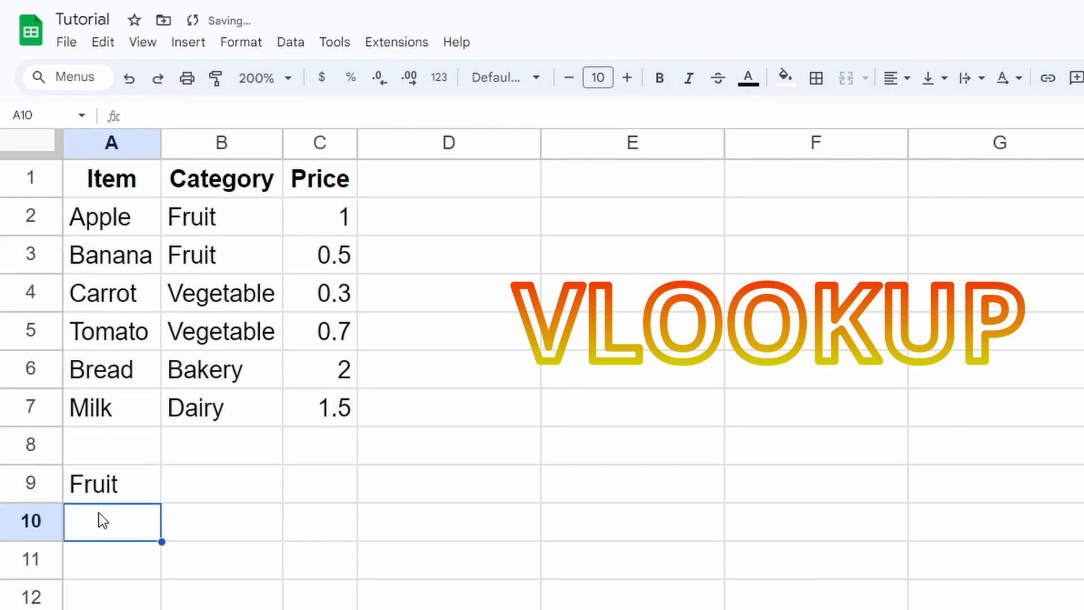
Change the VLOOKUP column index from 2 to 3 so A9 returns Apple's price, 1
{"action": "left_click", "coordinate": [118, 488]}
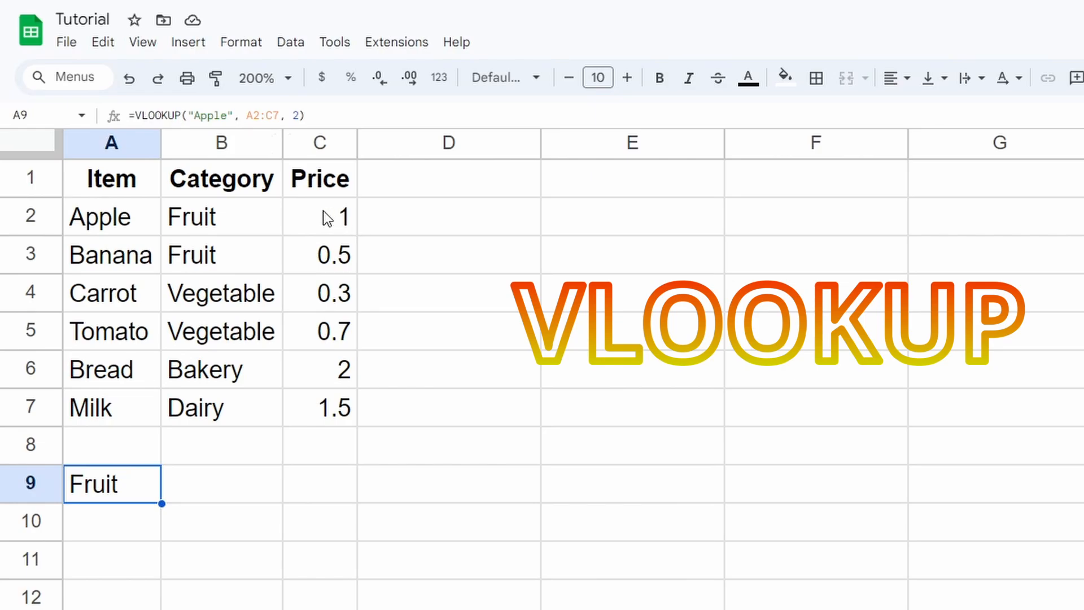
{"action": "left_click", "coordinate": [297, 115]}
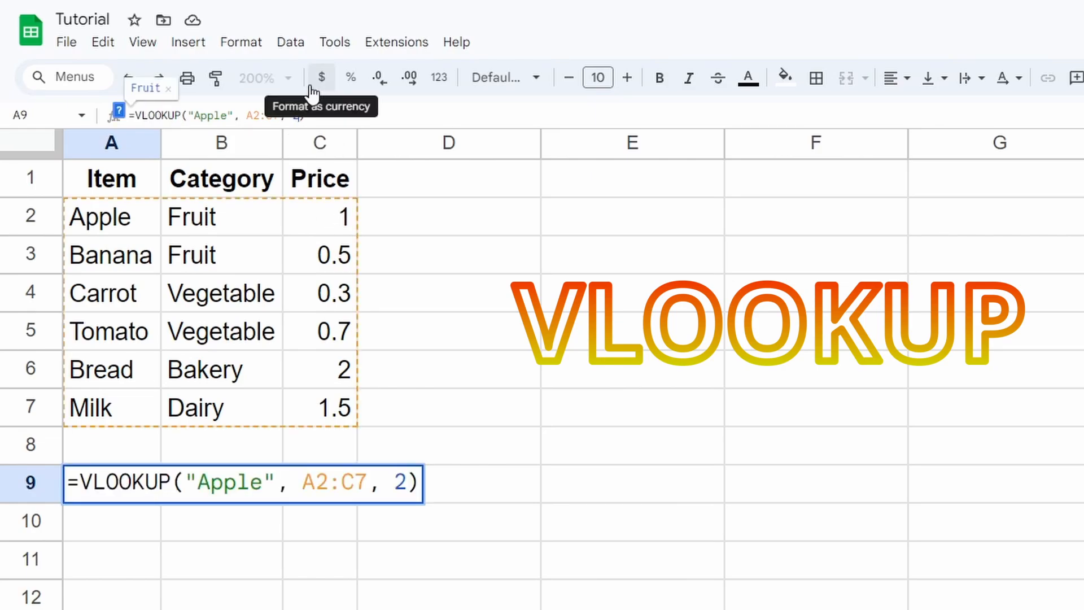
{"action": "key", "text": "BackSpace"}
{"action": "type", "text": "3"}
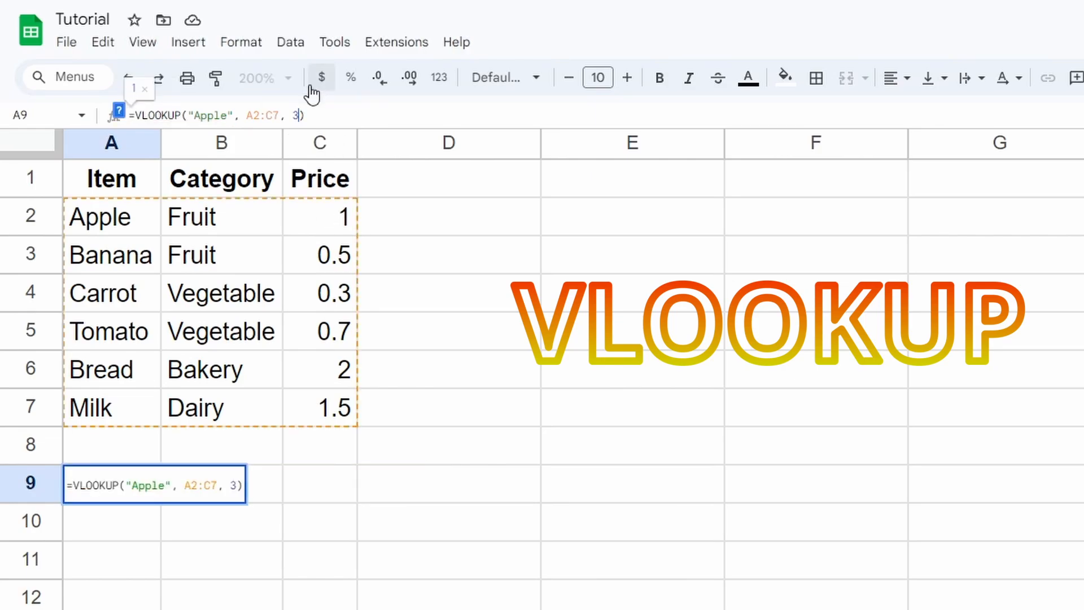
{"action": "key", "text": "Return"}
{"action": "left_click", "coordinate": [126, 487]}
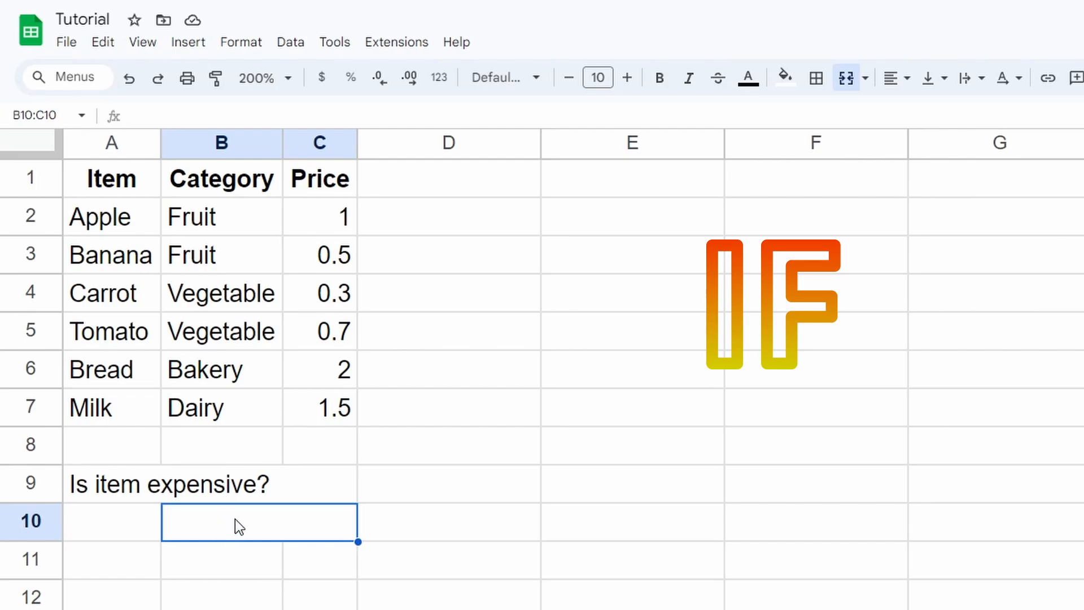
Enter =IF(C6>1, "YES ITS SUPER EXPENSIVE", "NO IT IS PRETTY CHEAP") in B10
{"action": "left_click", "coordinate": [312, 114]}
{"action": "type", "text": "=IF()"}
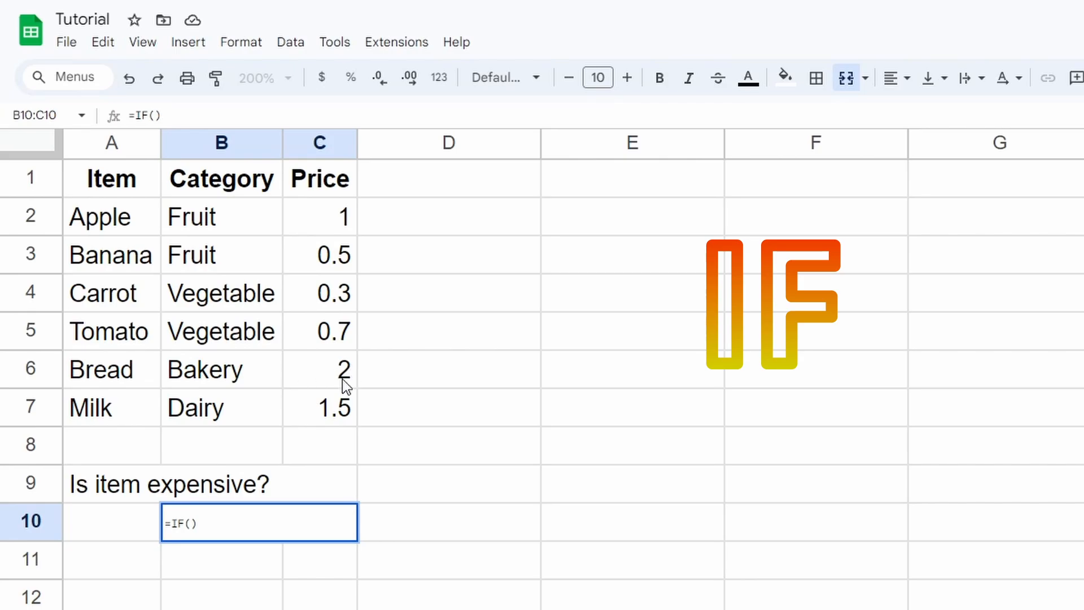
{"action": "left_click", "coordinate": [154, 116]}
{"action": "left_click", "coordinate": [326, 369]}
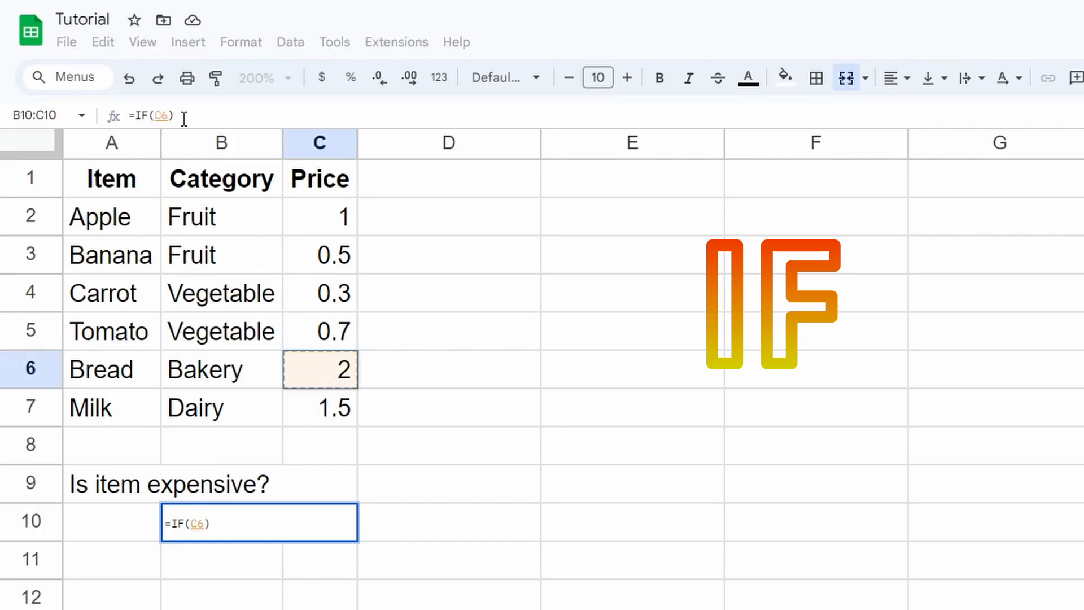
{"action": "type", "text": ">1"}
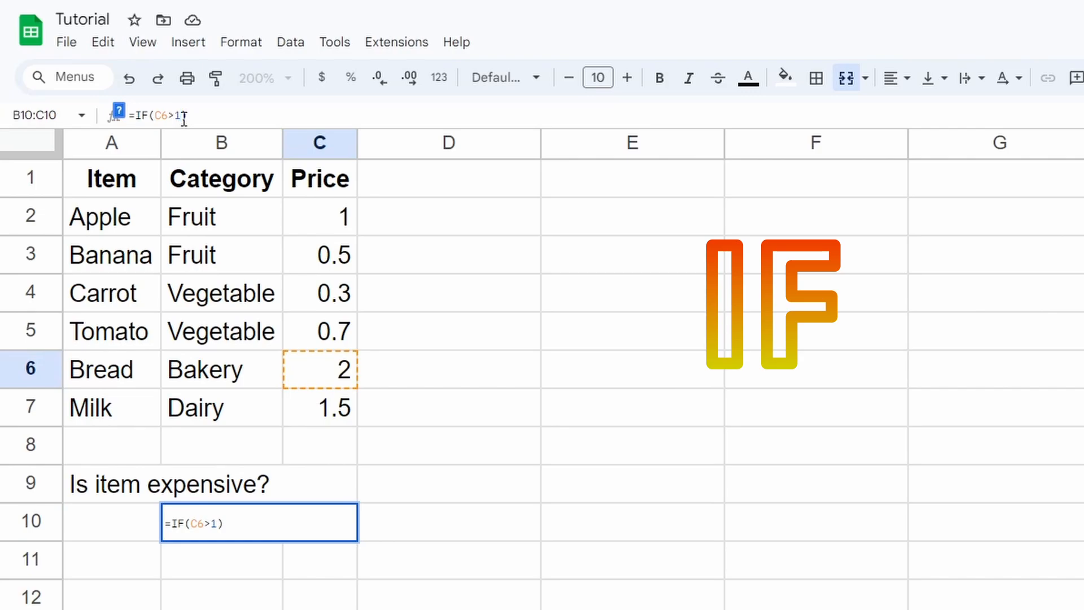
{"action": "type", "text": ", \""}
{"action": "type", "text": "YES"}
{"action": "type", "text": " ITS SUPER EXPE"}
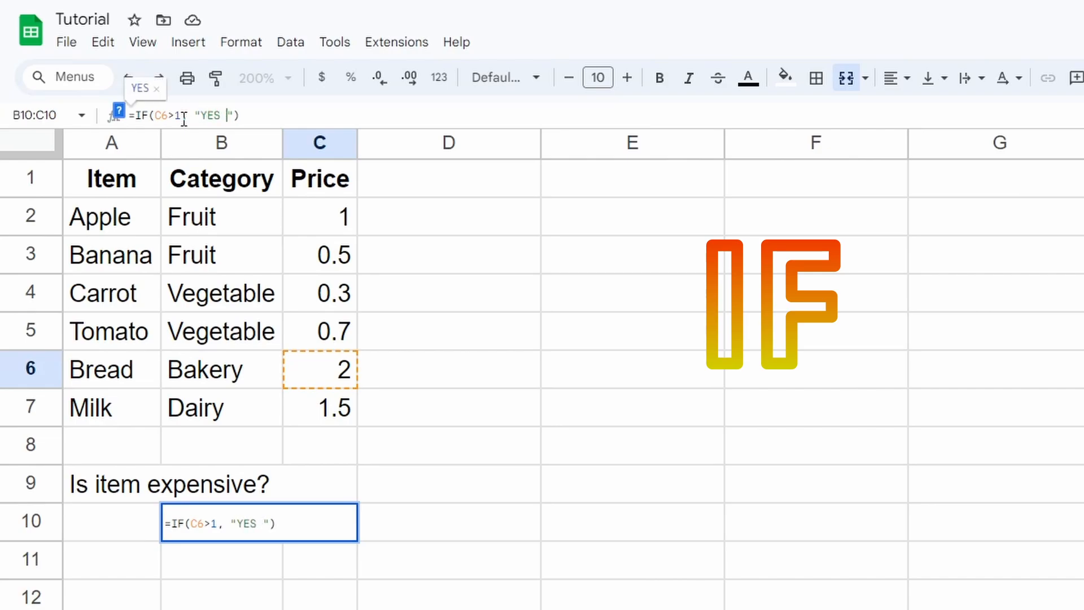
{"action": "type", "text": "NSIVE\""}
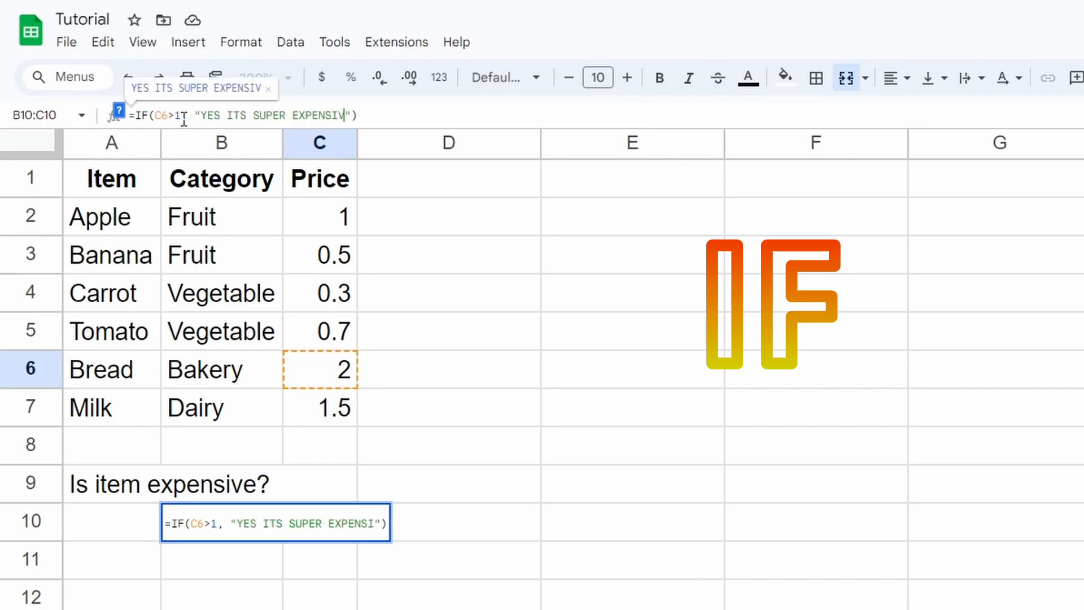
{"action": "type", "text": ", "}
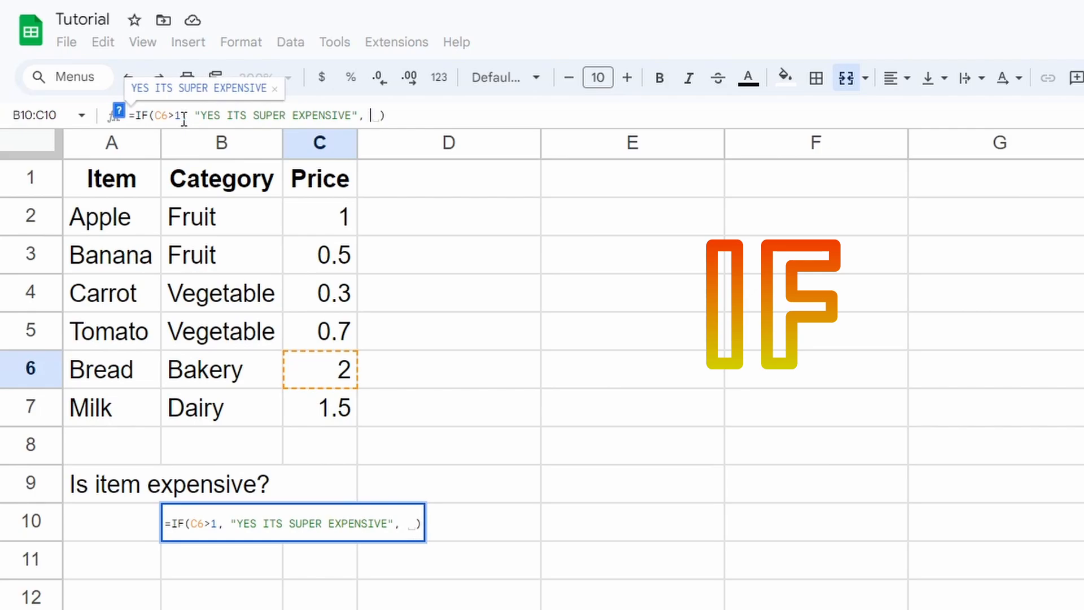
{"action": "type", "text": "\""}
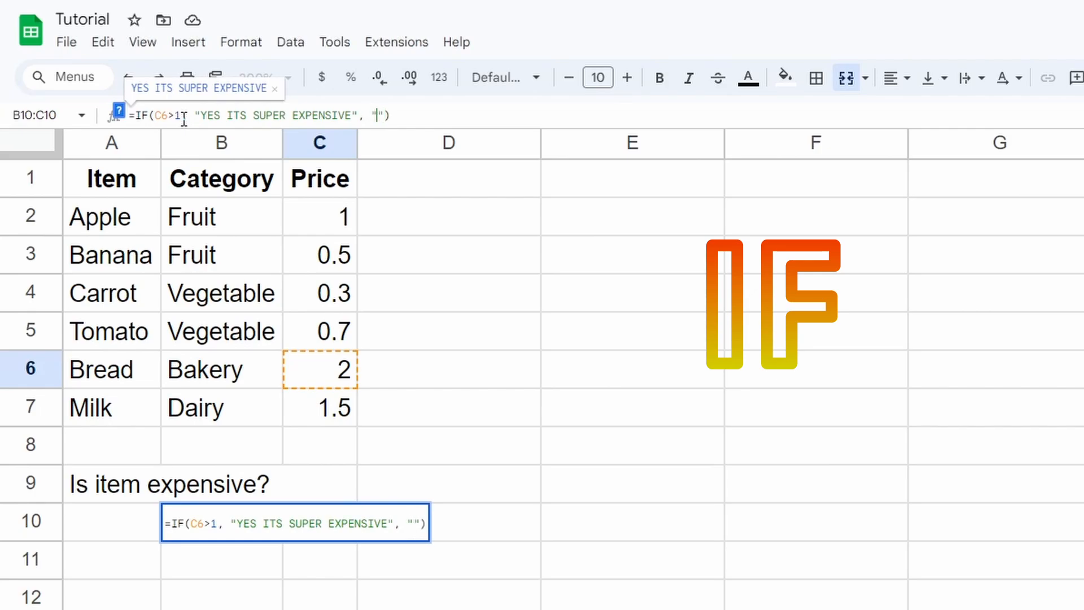
{"action": "left_click_drag", "start_coordinate": [155, 116], "coordinate": [184, 116]}
{"action": "left_click", "coordinate": [379, 115]}
{"action": "type", "text": "NO IT IS PRE"}
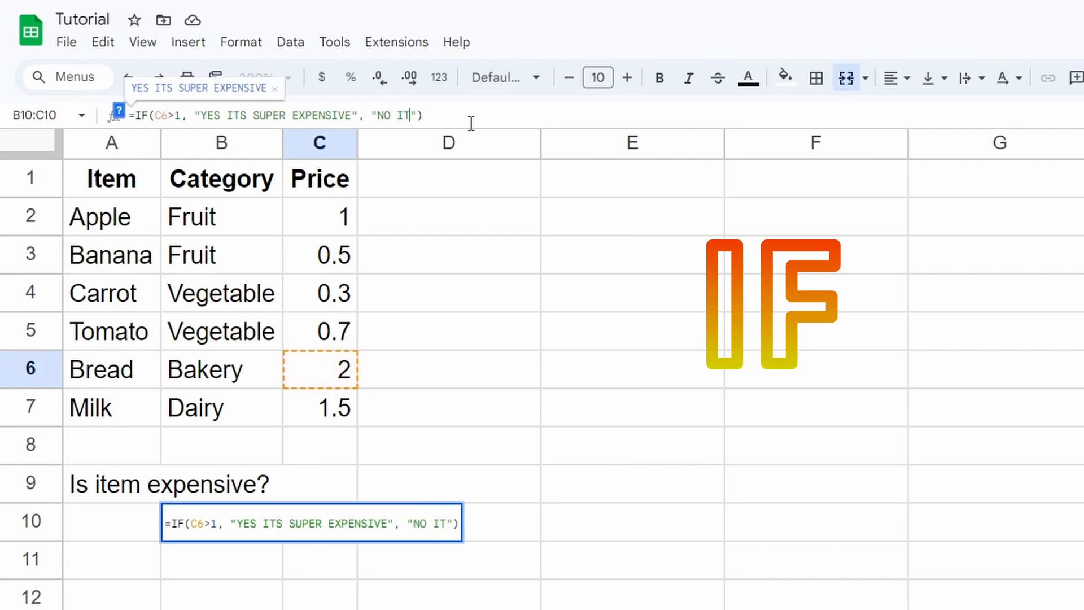
{"action": "type", "text": "TTY CHEAP"}
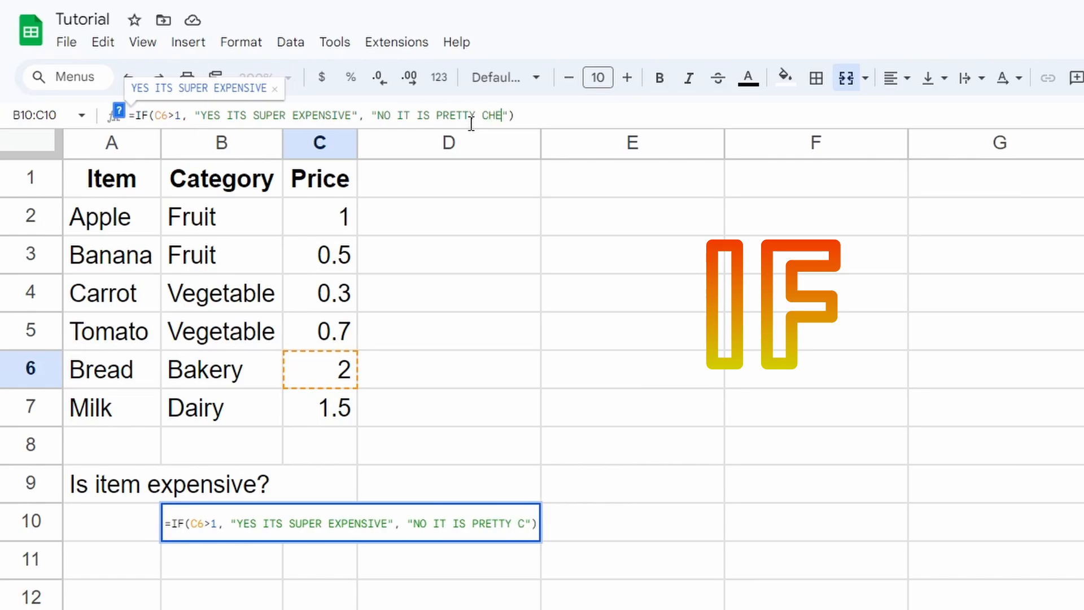
{"action": "key", "text": "Return"}
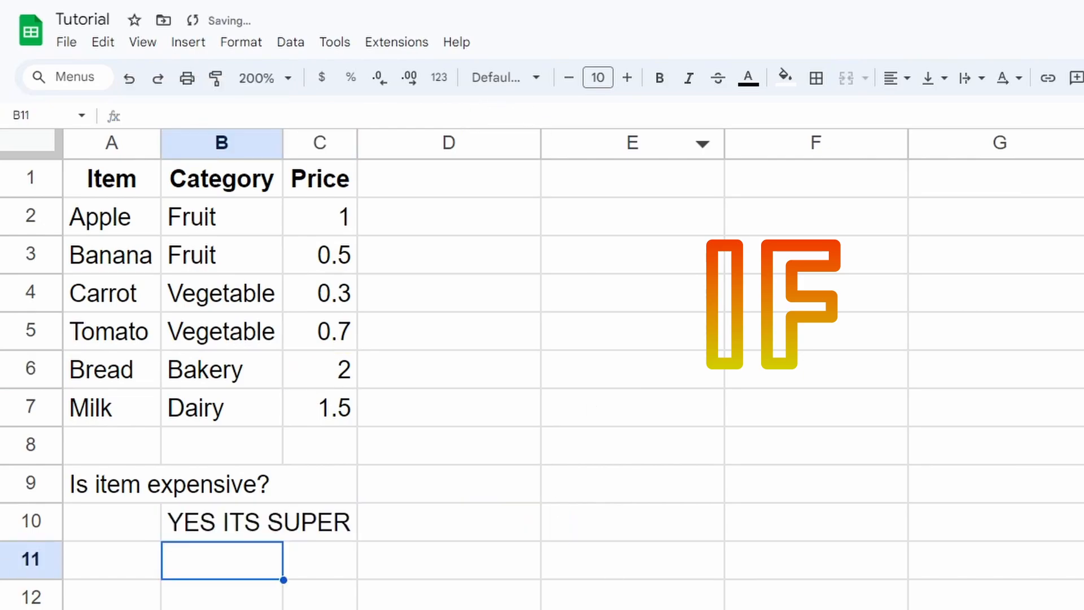
Widen column C so B10's full answer shows, and check B10's IF formula
{"action": "left_click_drag", "start_coordinate": [361, 141], "coordinate": [639, 174]}
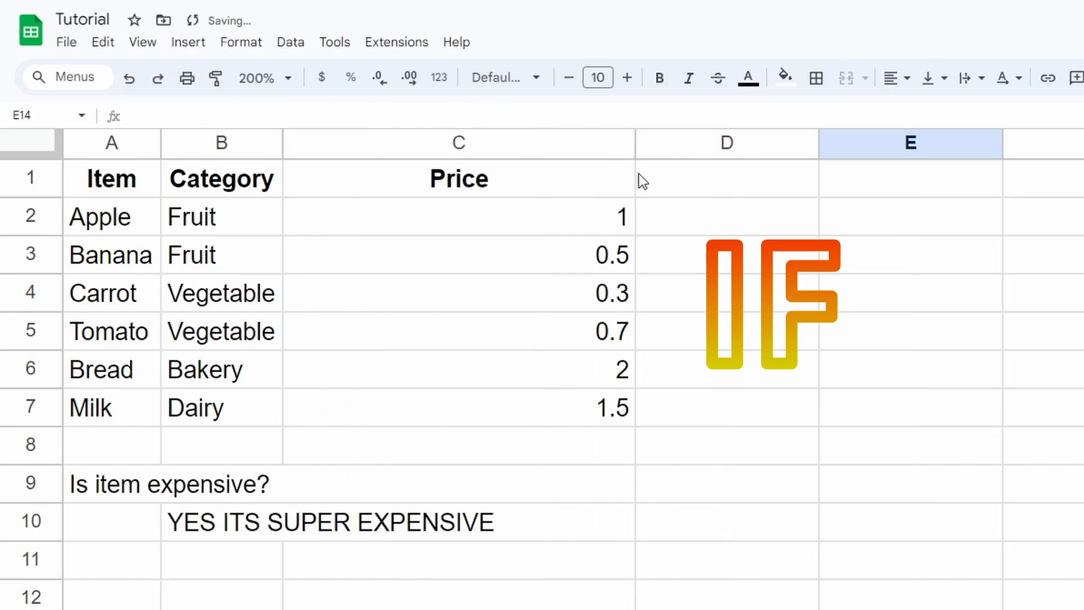
{"action": "left_click", "coordinate": [913, 455]}
{"action": "left_click", "coordinate": [320, 527]}
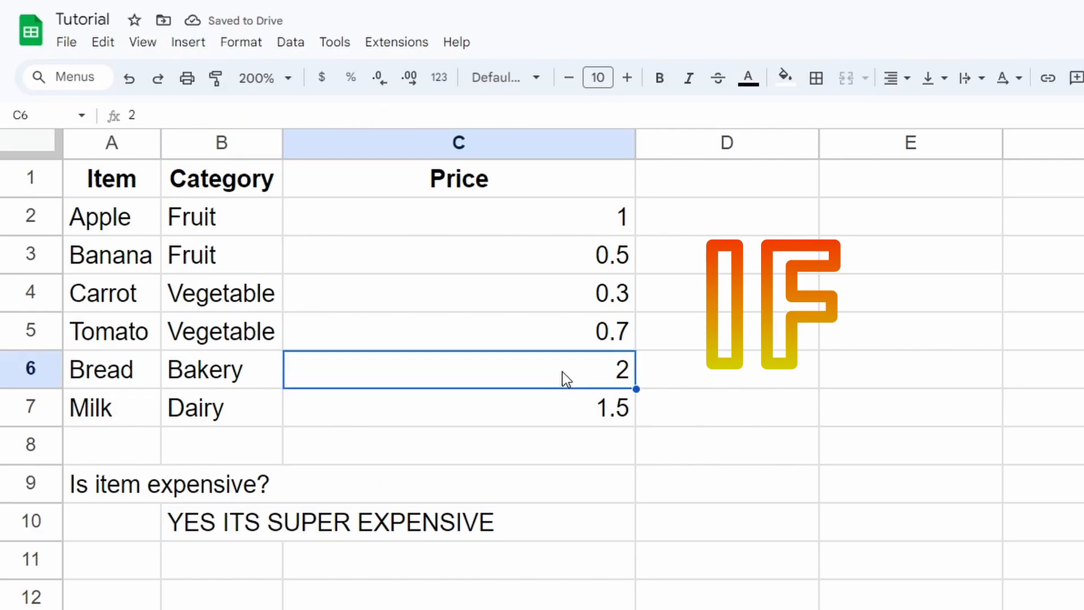
{"action": "left_click", "coordinate": [458, 537]}
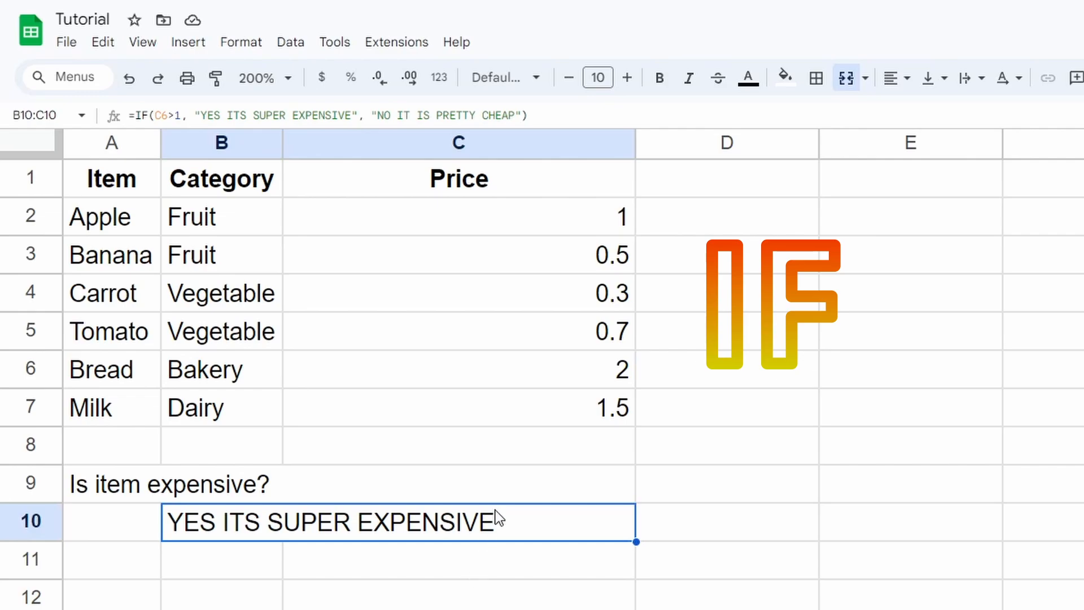
Replace C6 with C3 in the IF condition so B10 reads NO IT IS PRETTY CHEAP
{"action": "left_click", "coordinate": [162, 115]}
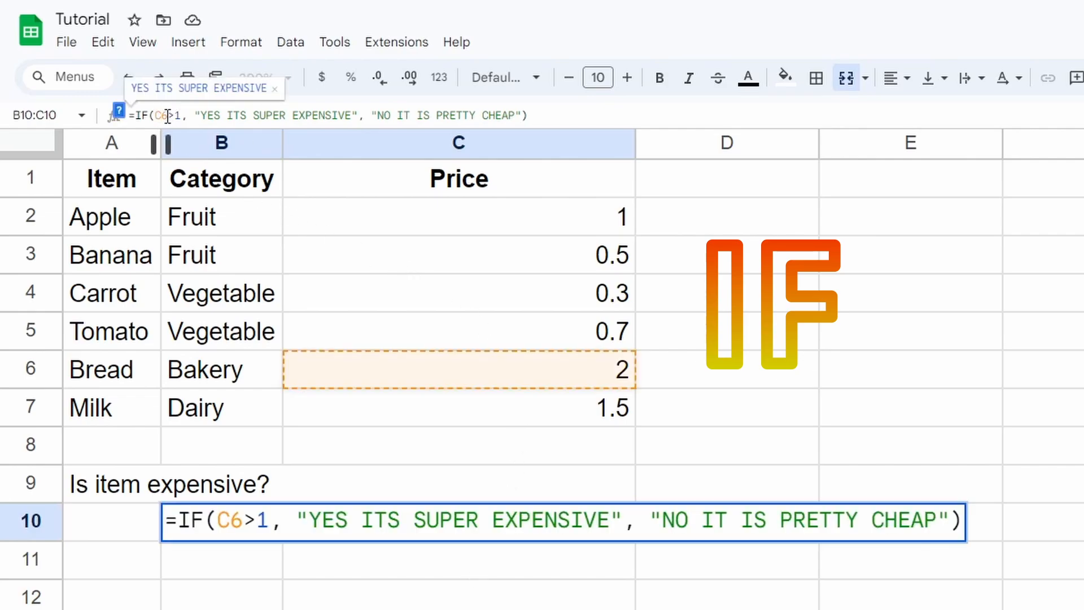
{"action": "left_click_drag", "start_coordinate": [160, 115], "coordinate": [155, 116]}
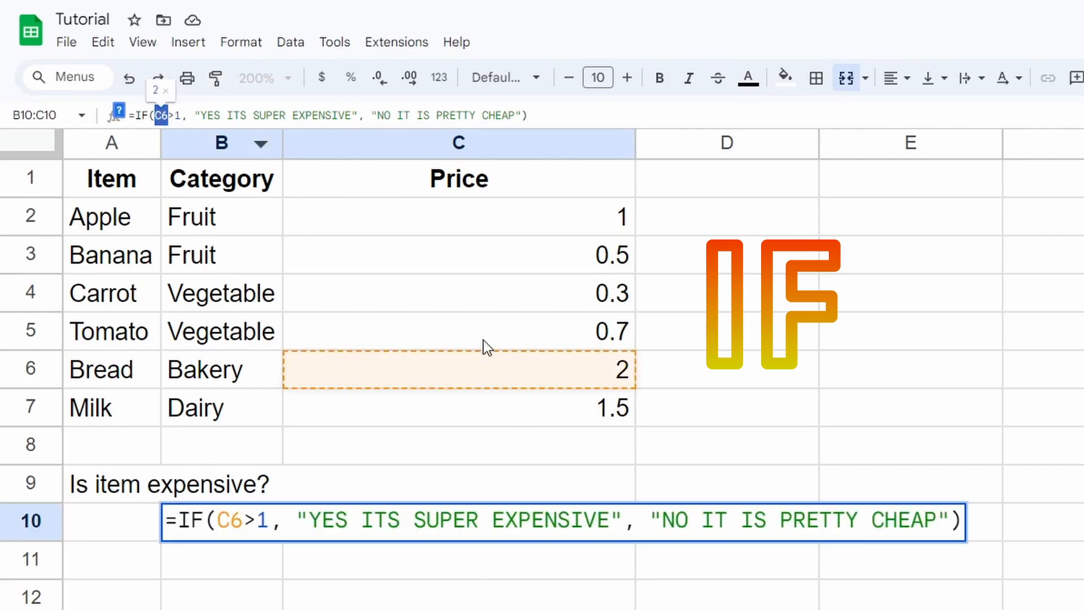
{"action": "key", "text": "BackSpace"}
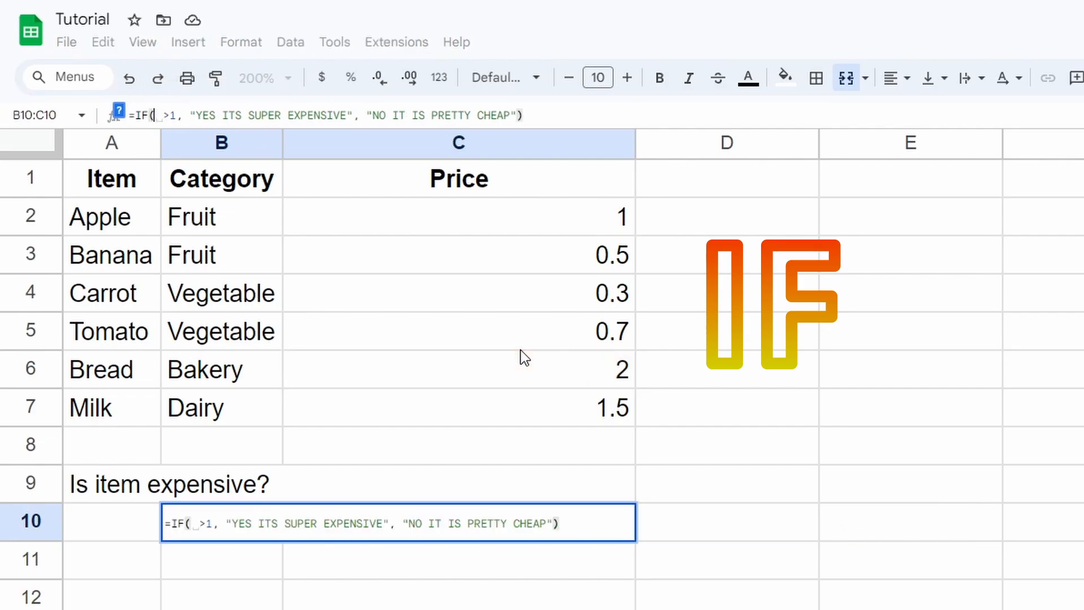
{"action": "left_click", "coordinate": [552, 257]}
{"action": "key", "text": "Return"}
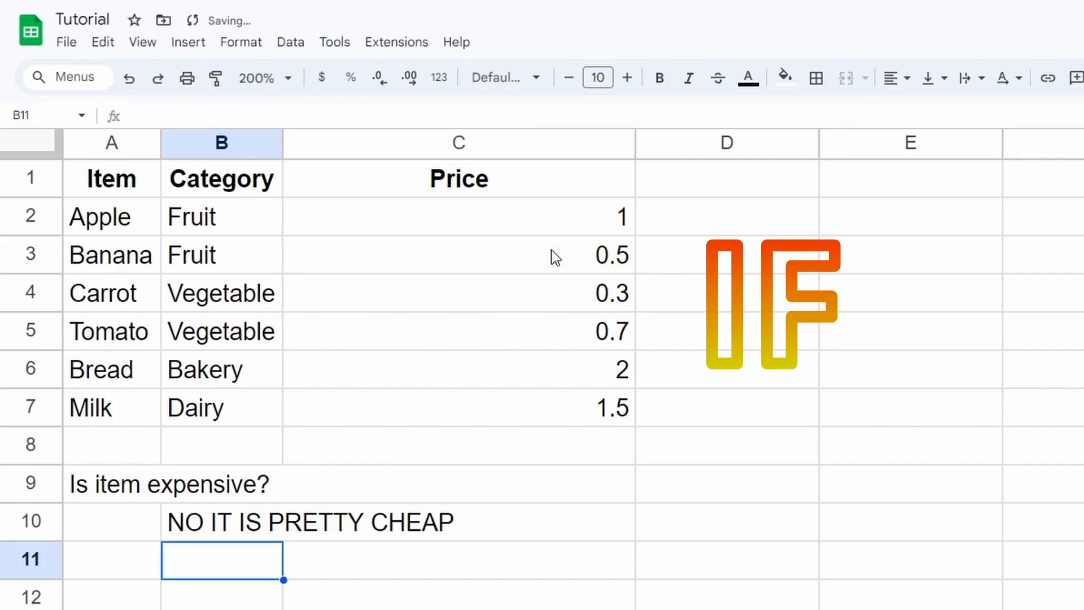
{"action": "left_click", "coordinate": [388, 520]}
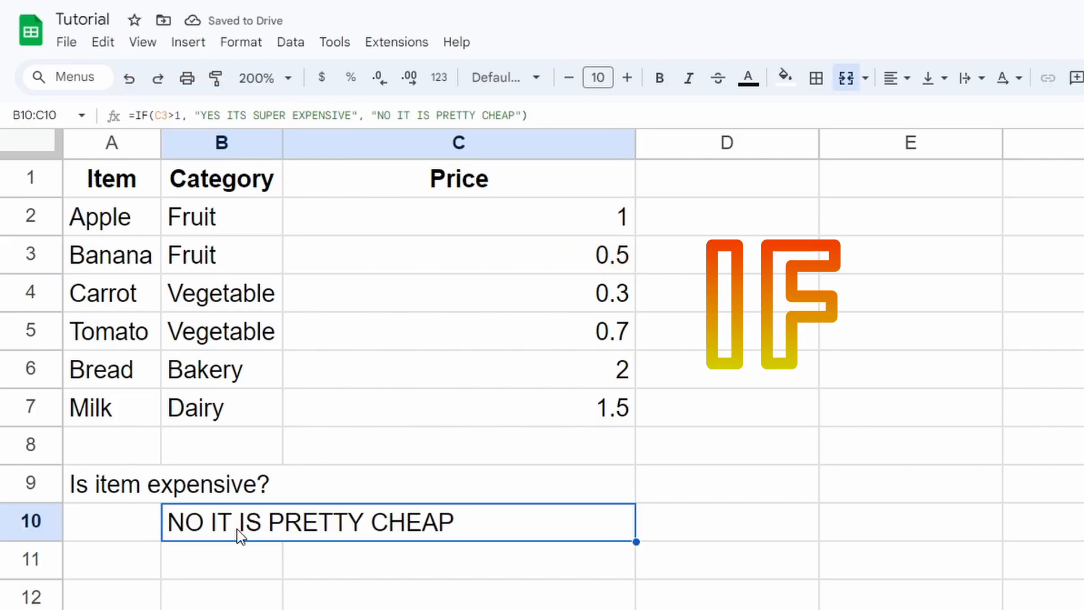
{"action": "left_click", "coordinate": [254, 598]}
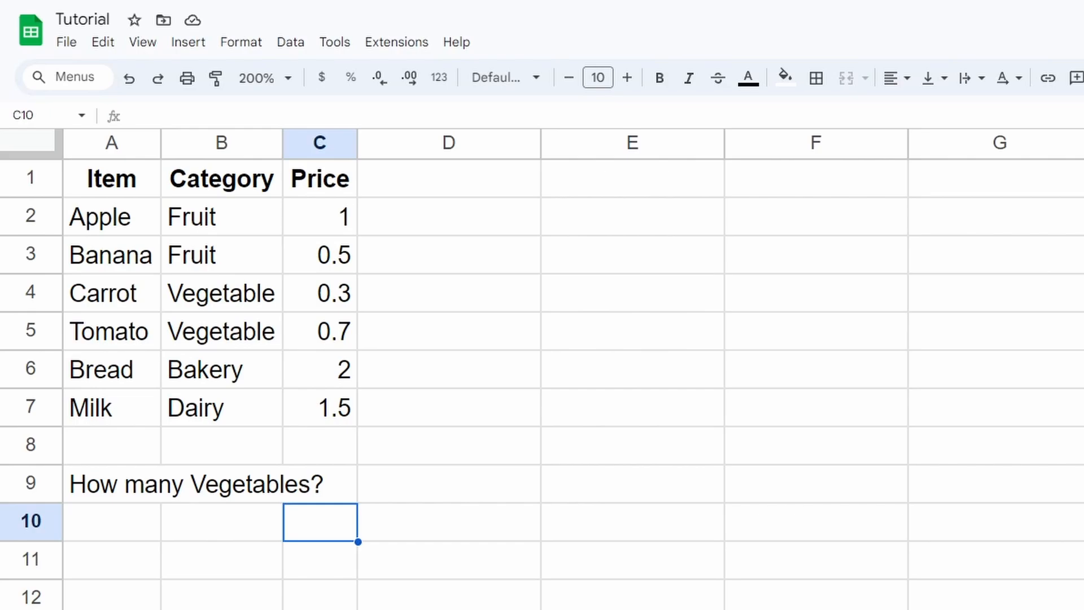
{"action": "left_click_drag", "start_coordinate": [145, 215], "coordinate": [297, 411]}
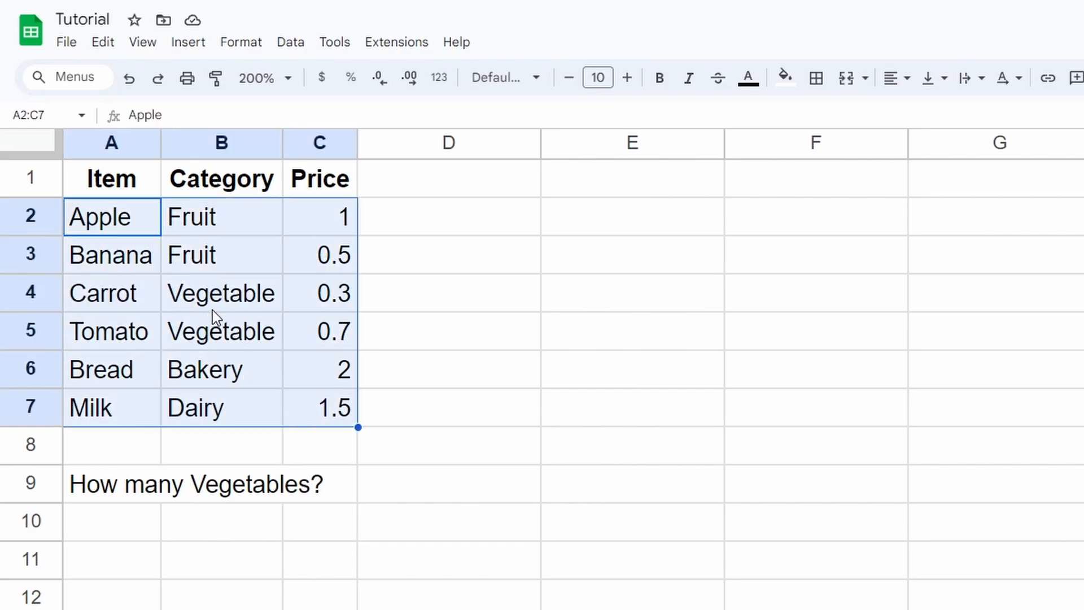
{"action": "left_click", "coordinate": [234, 341]}
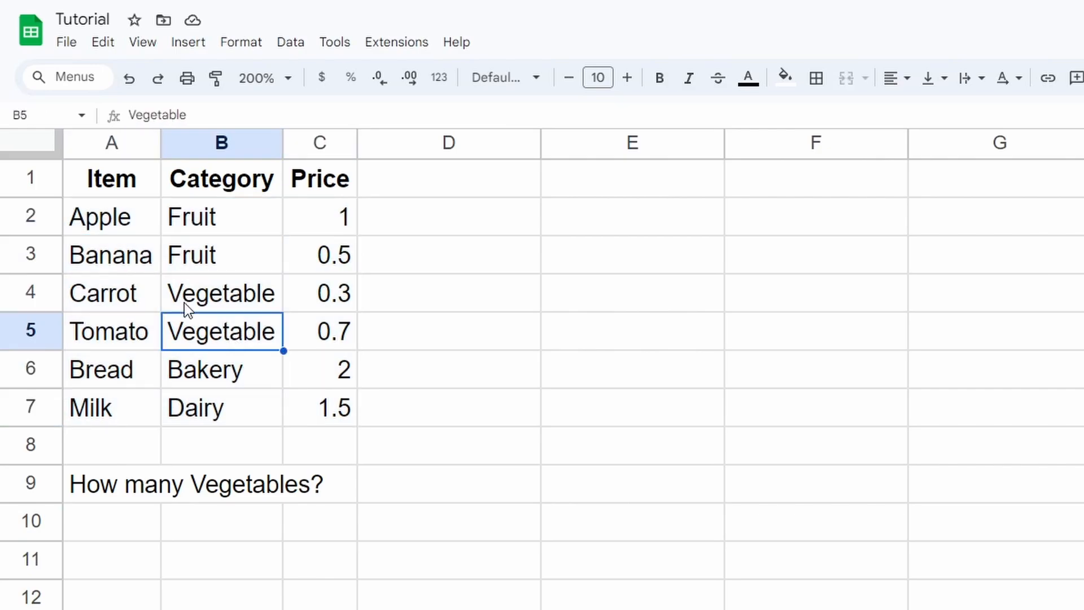
{"action": "left_click", "coordinate": [301, 526]}
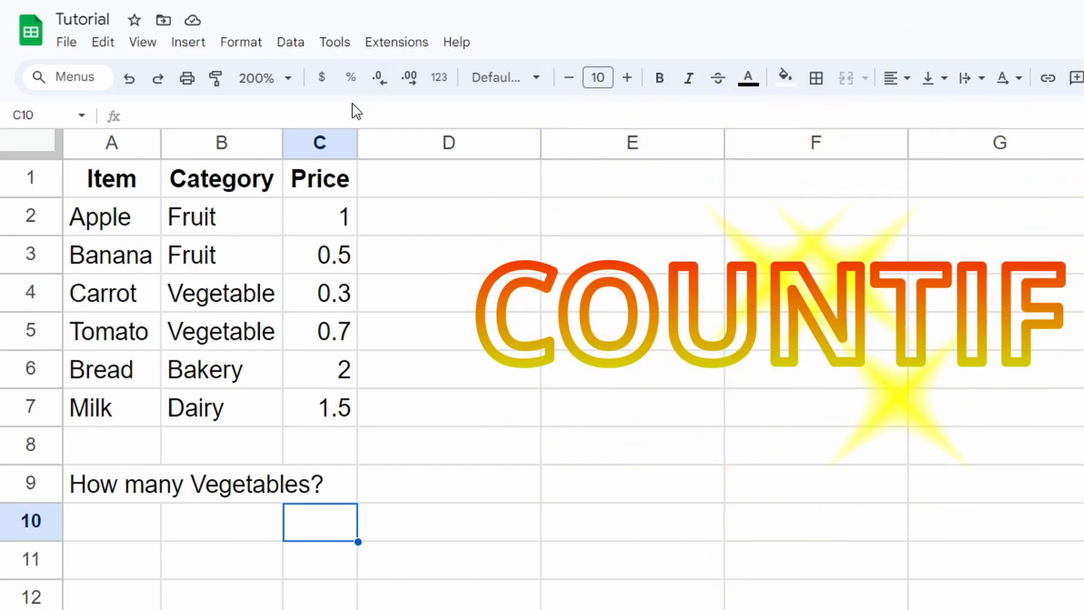
Enter =countIF(B1:B7, "Vegetable") in C10, returning 2
{"action": "left_click", "coordinate": [381, 112]}
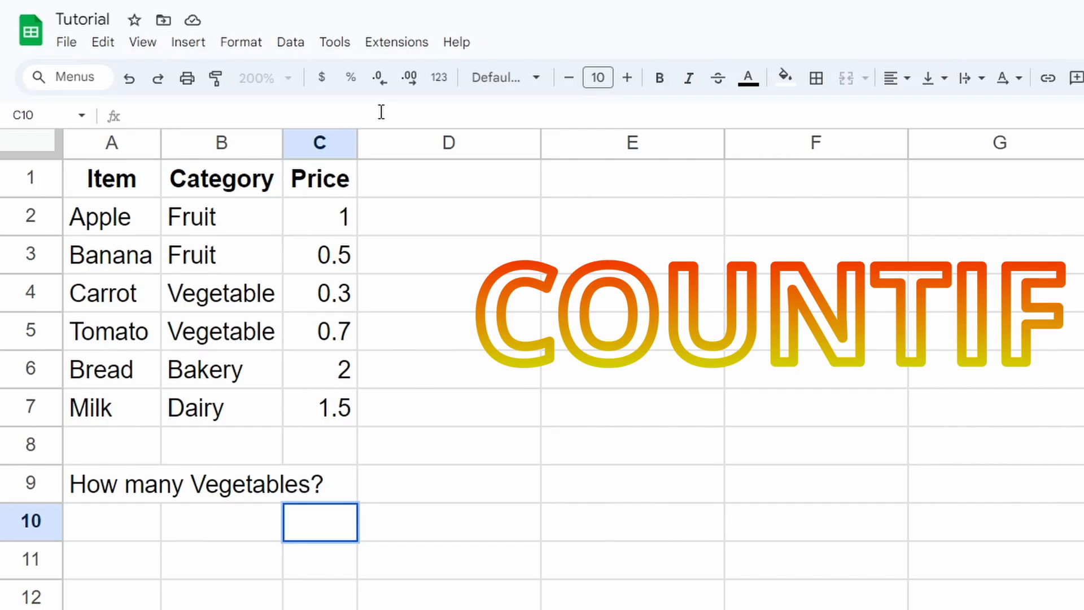
{"action": "type", "text": "="}
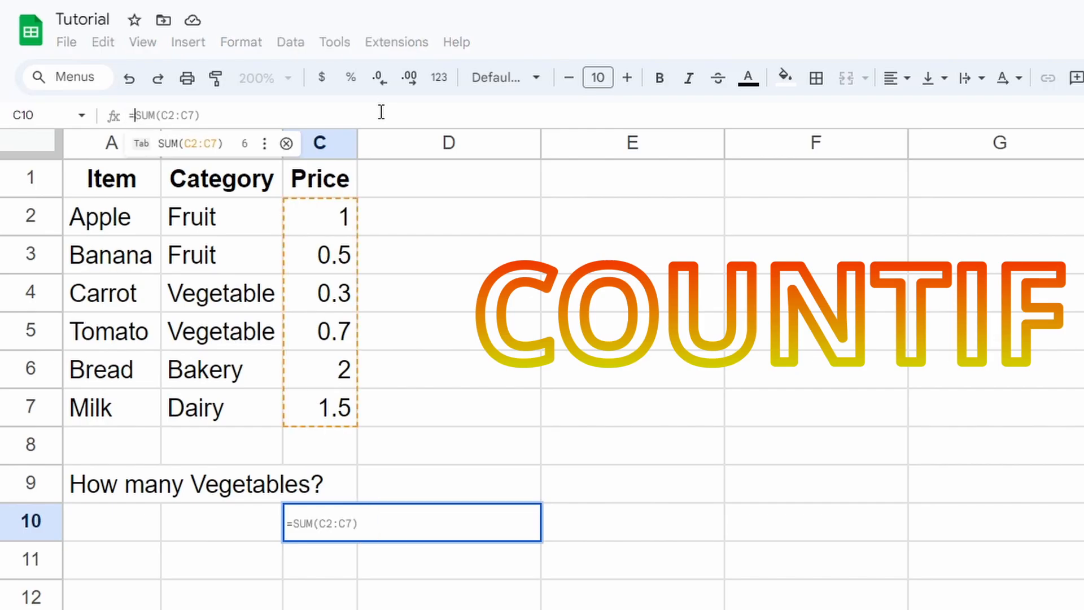
{"action": "type", "text": "coun"}
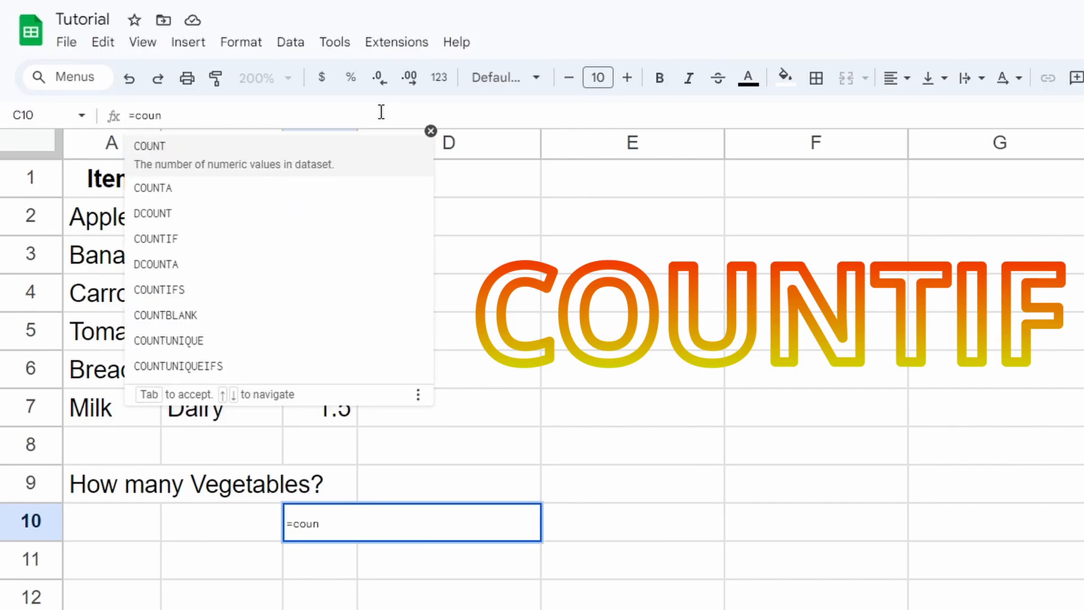
{"action": "type", "text": "tIF("}
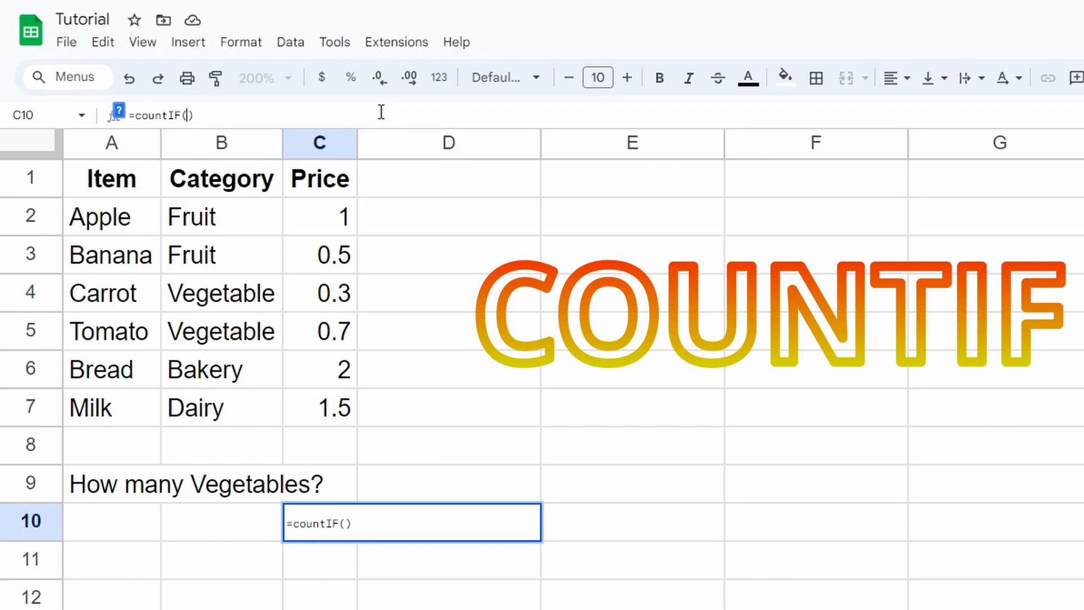
{"action": "left_click", "coordinate": [222, 170]}
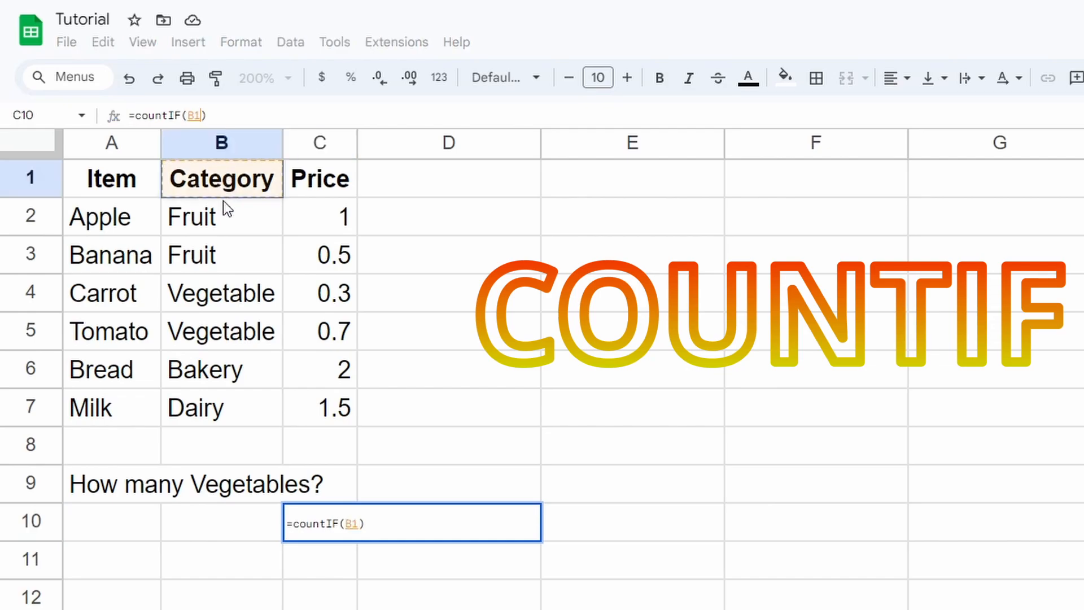
{"action": "left_click_drag", "start_coordinate": [223, 201], "coordinate": [232, 401]}
{"action": "left_click", "coordinate": [224, 108]}
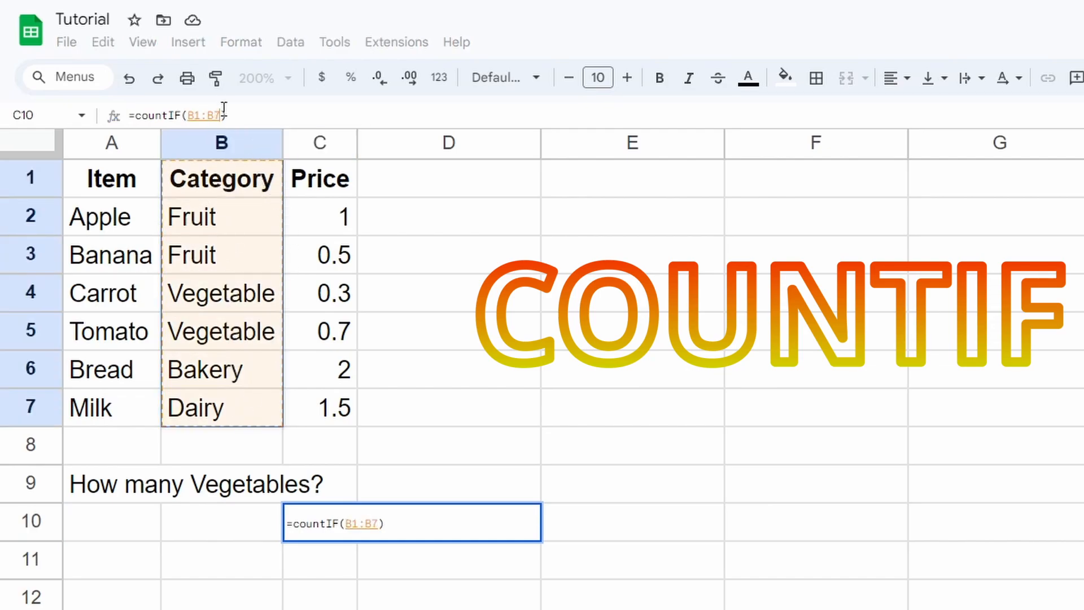
{"action": "type", "text": ", \""}
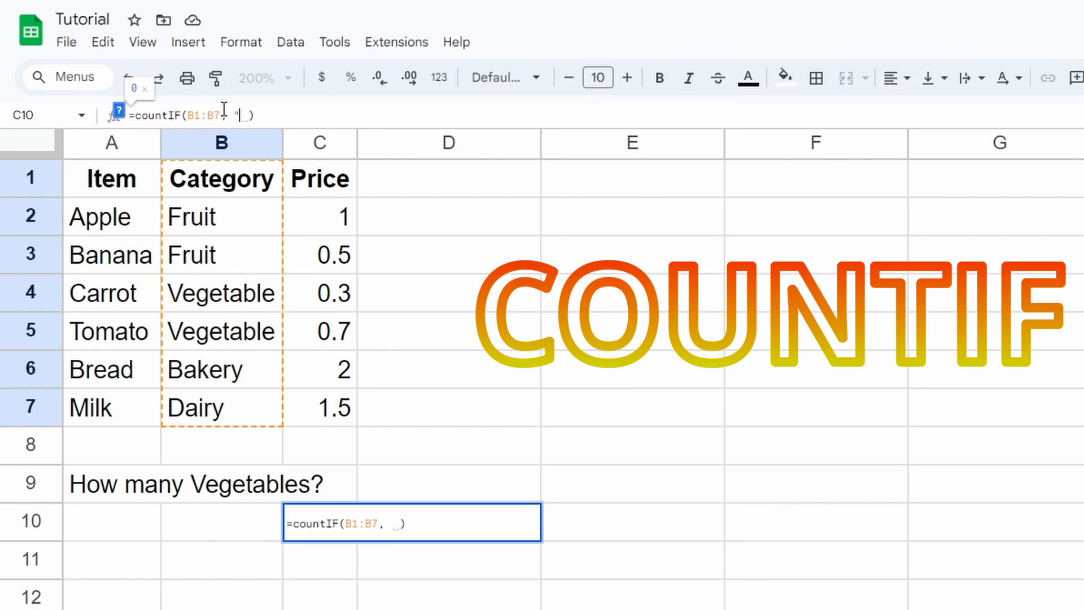
{"action": "type", "text": "Vegetable"}
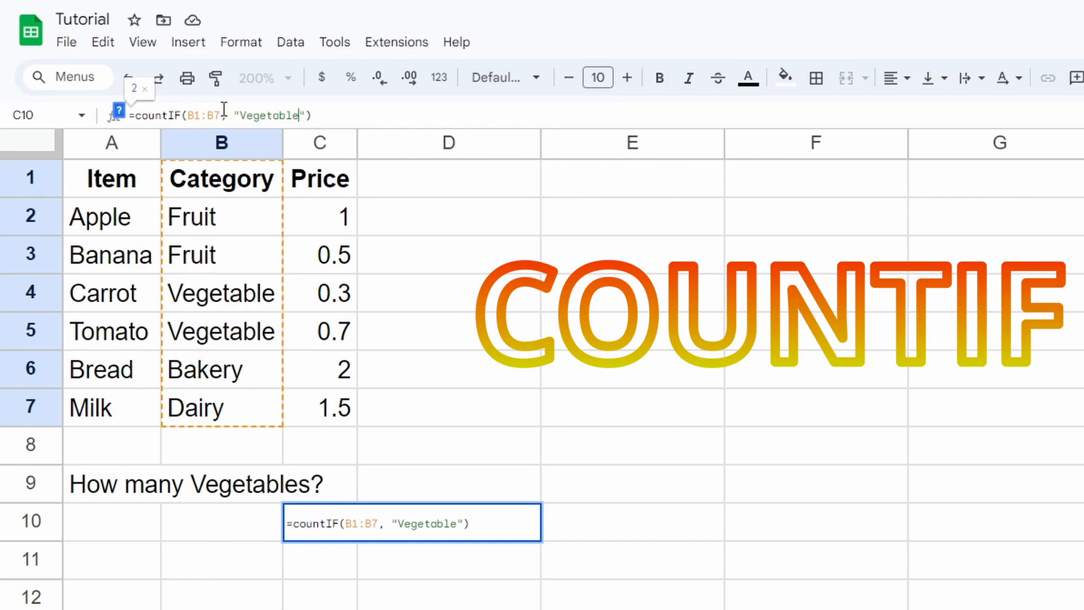
{"action": "key", "text": "Return"}
Reselect C10 and highlight the "Vegetable" criterion in its formula
{"action": "left_click", "coordinate": [448, 575]}
{"action": "left_click", "coordinate": [348, 520]}
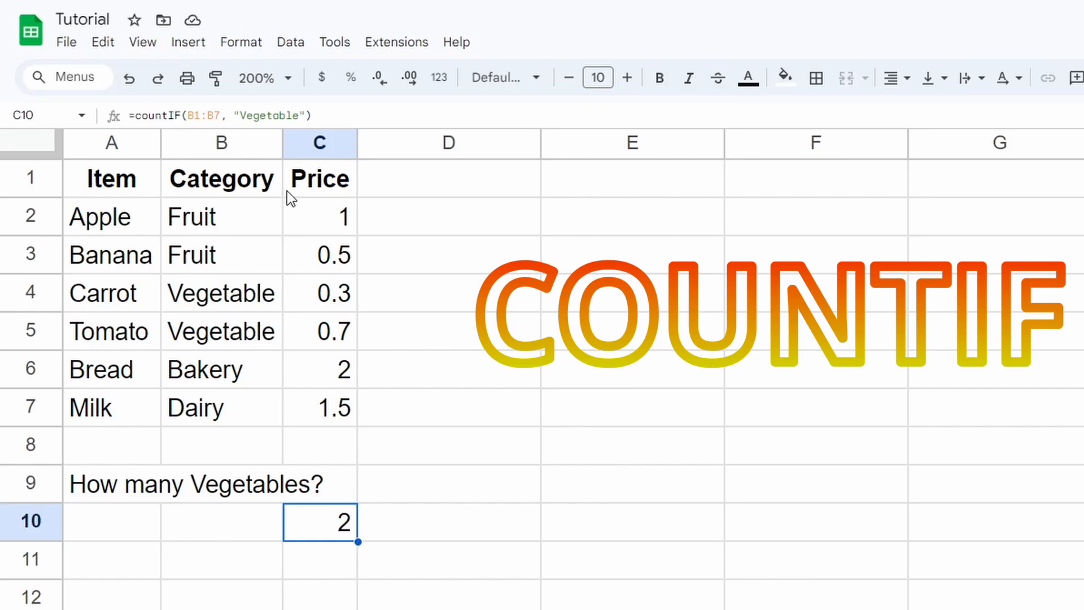
{"action": "left_click", "coordinate": [265, 113]}
{"action": "double_click", "coordinate": [266, 114]}
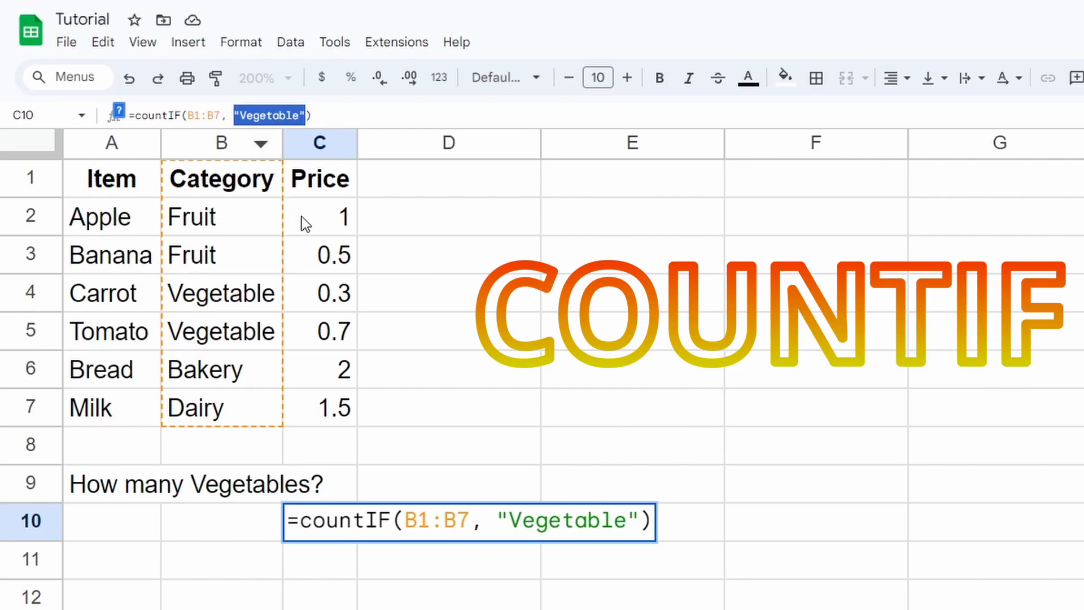
Try the C2:C7 and E5 references in the COUNTIF formula, then remove them and confirm it
{"action": "left_click_drag", "start_coordinate": [327, 222], "coordinate": [327, 404]}
{"action": "right_click", "coordinate": [581, 327]}
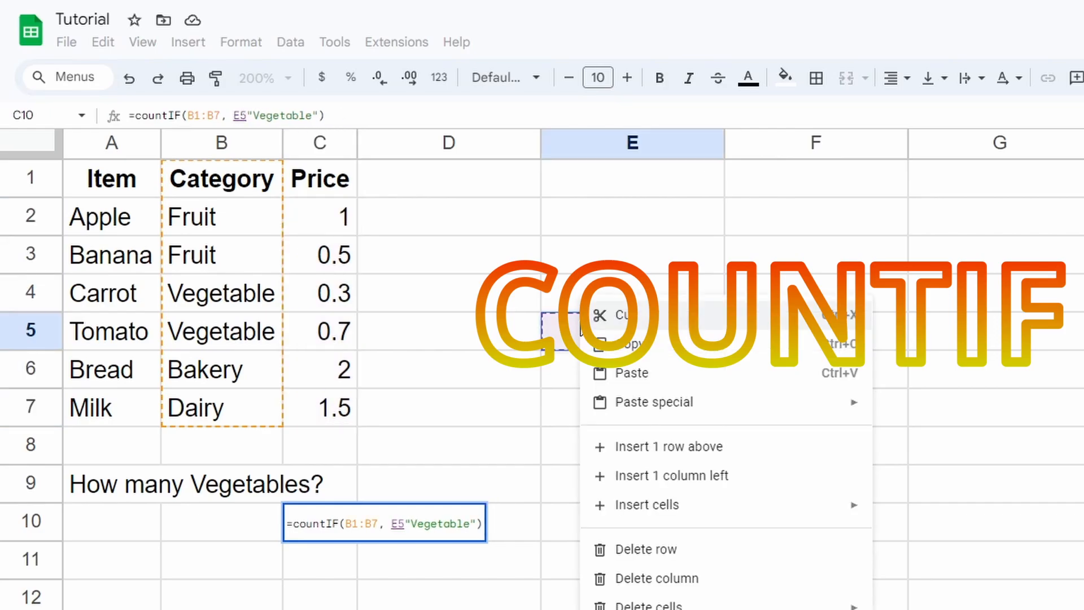
{"action": "left_click", "coordinate": [245, 107]}
{"action": "key", "text": "BackSpace"}
{"action": "key", "text": "BackSpace"}
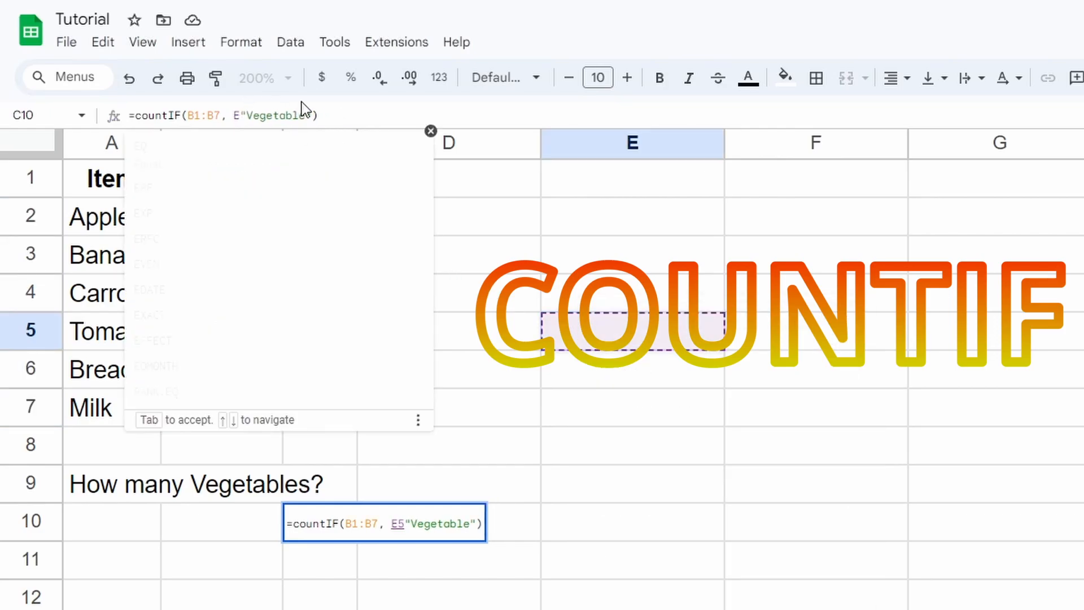
{"action": "key", "text": "Return"}
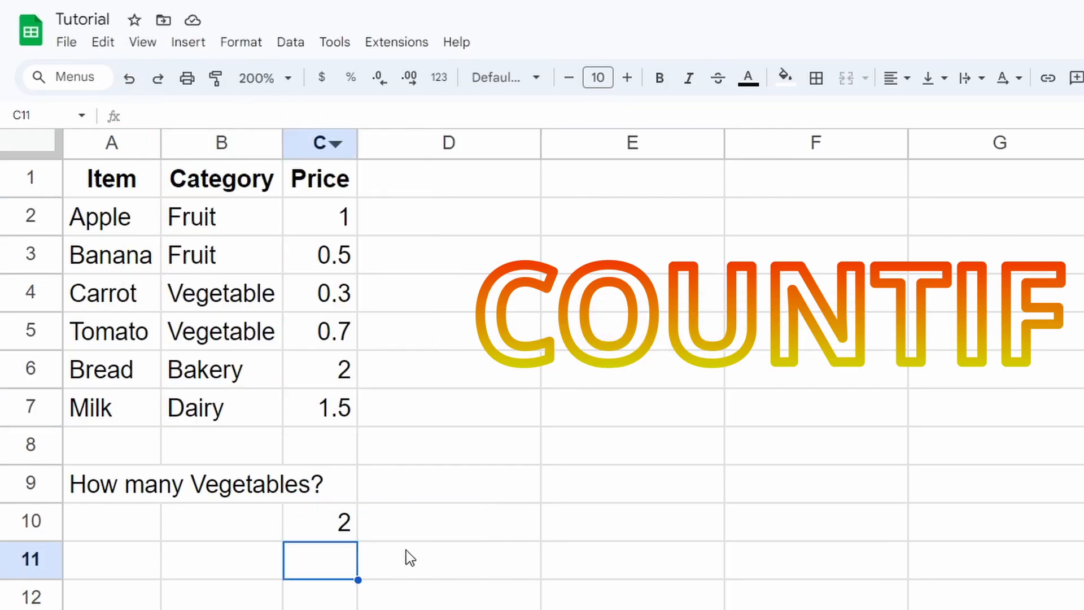
{"action": "left_click", "coordinate": [342, 531]}
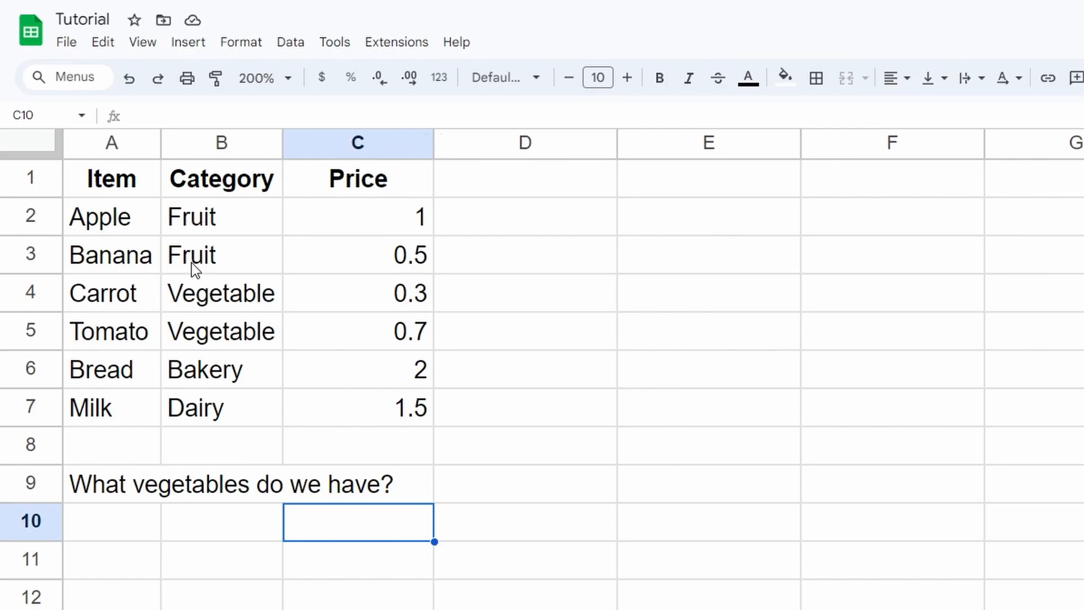
{"action": "left_click_drag", "start_coordinate": [69, 219], "coordinate": [346, 399]}
{"action": "left_click", "coordinate": [348, 523]}
{"action": "left_click", "coordinate": [107, 483]}
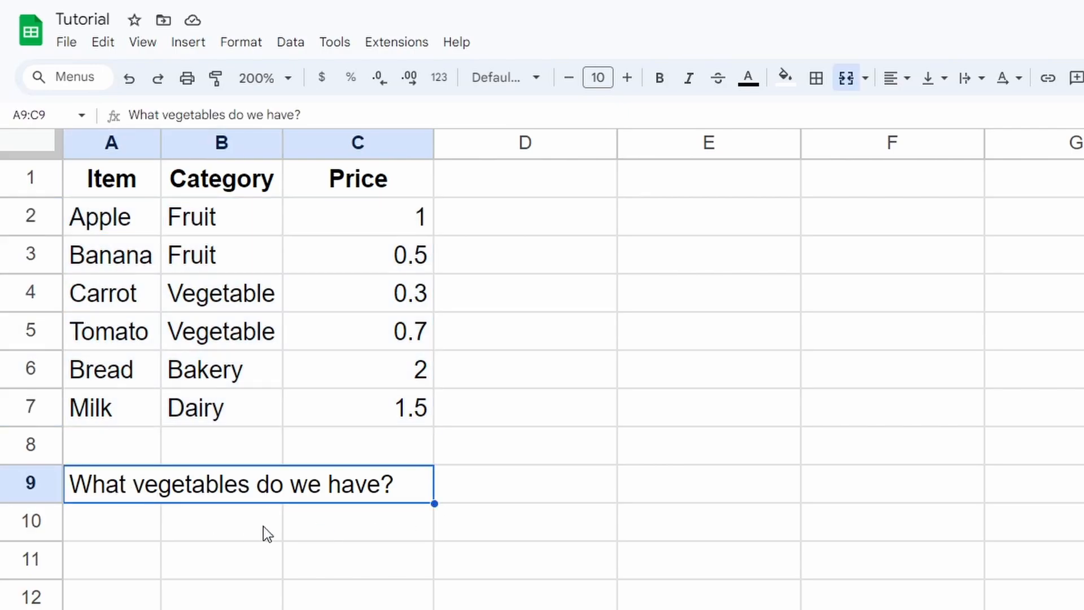
{"action": "left_click", "coordinate": [332, 554]}
{"action": "left_click", "coordinate": [333, 534]}
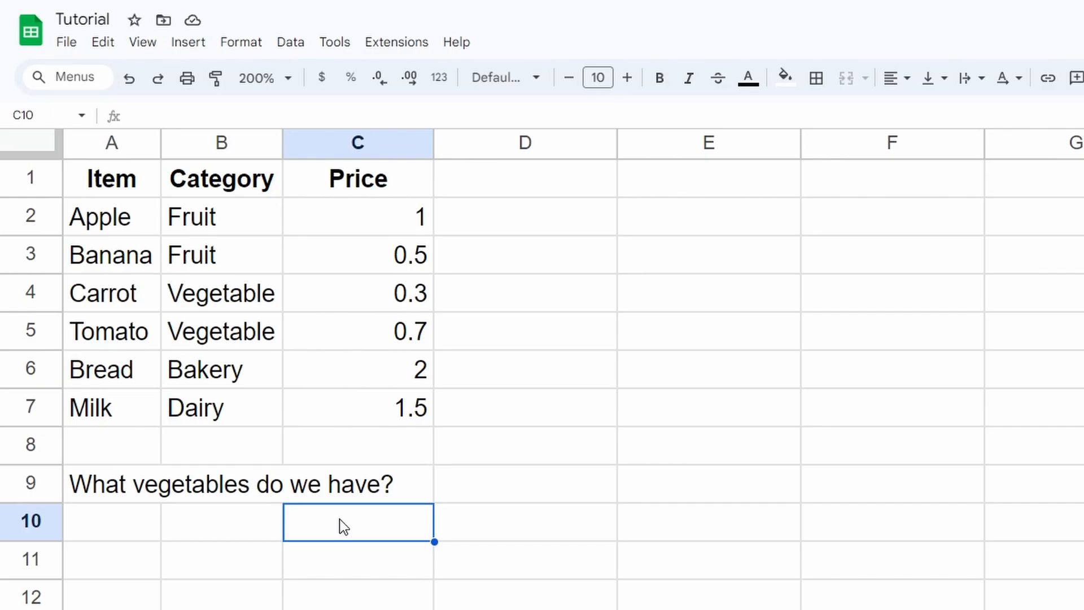
Start a QUERY formula in C10 using the data range A2:C7
{"action": "left_click", "coordinate": [274, 112]}
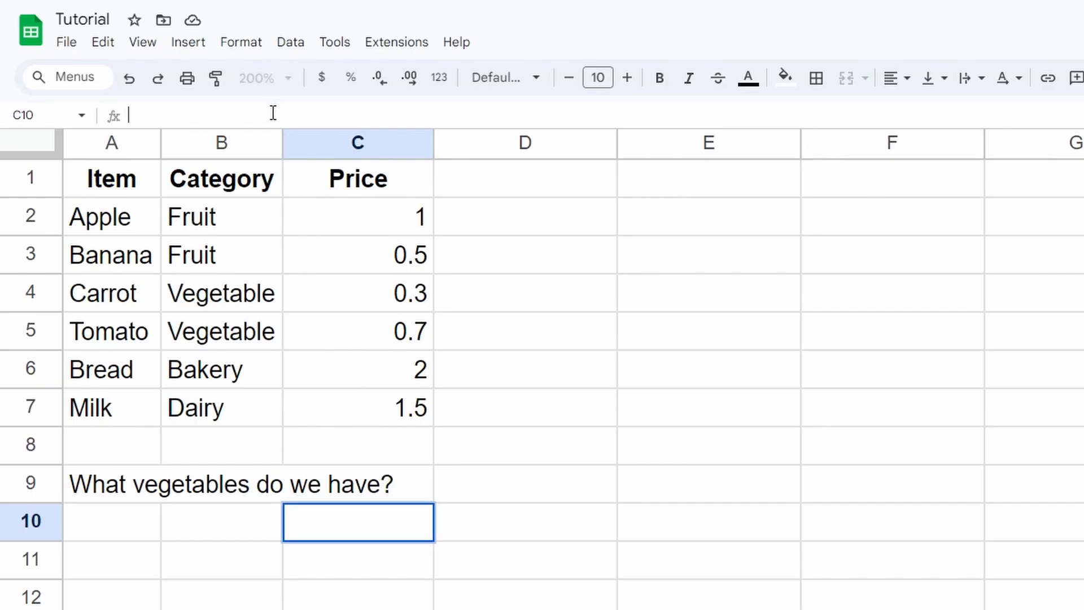
{"action": "type", "text": "=QUERY"}
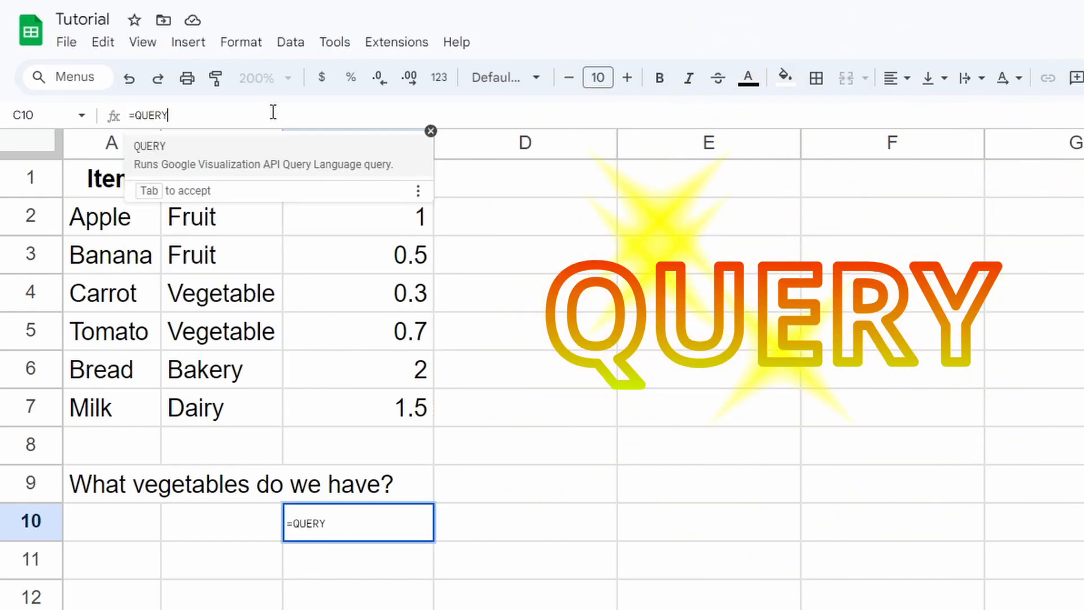
{"action": "key", "text": "Tab"}
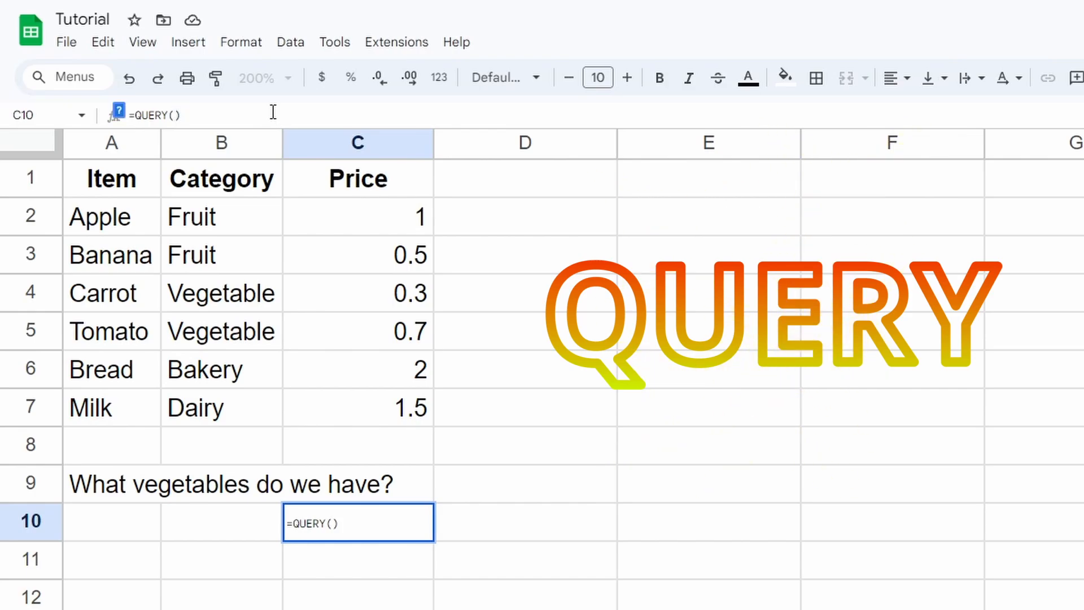
{"action": "left_click_drag", "start_coordinate": [129, 210], "coordinate": [395, 405]}
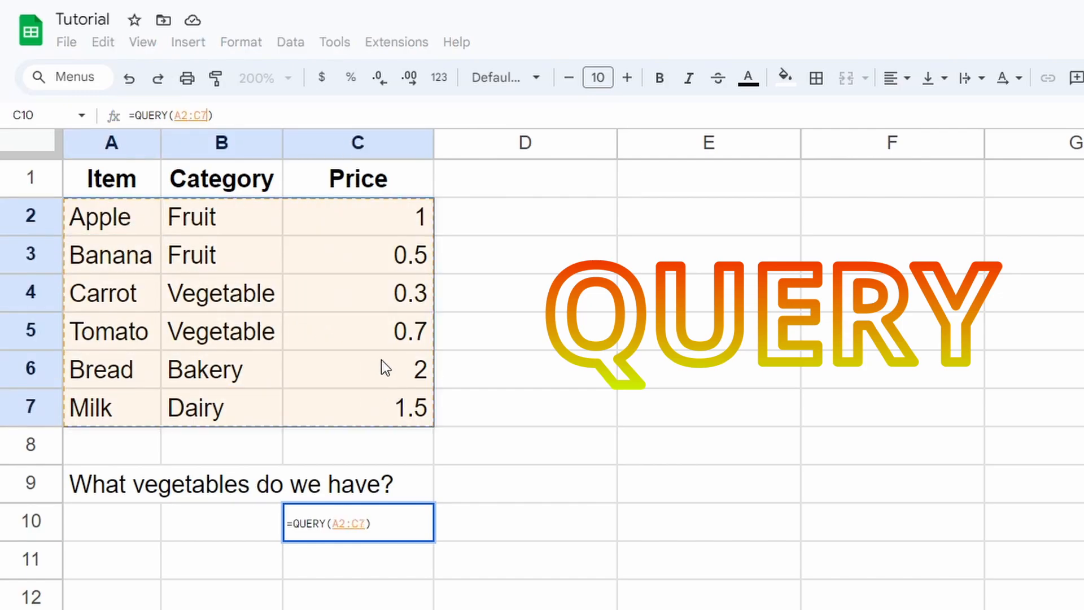
{"action": "type", "text": ", \""}
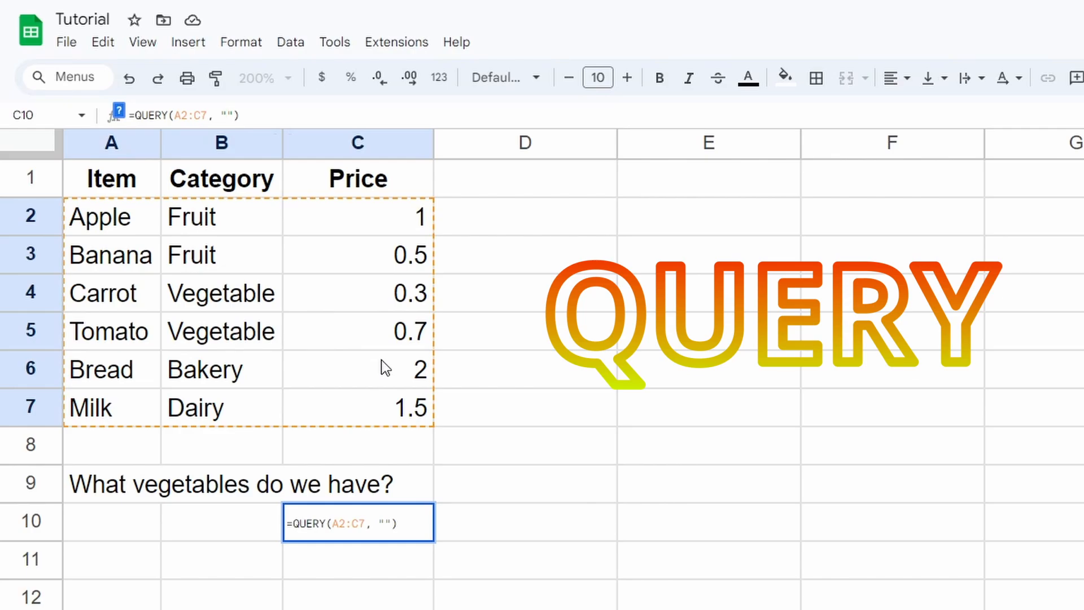
Add the query "SELECT A WHERE B='Vegetable'" so C10:C11 list Carrot and Tomato
{"action": "type", "text": "SLE"}
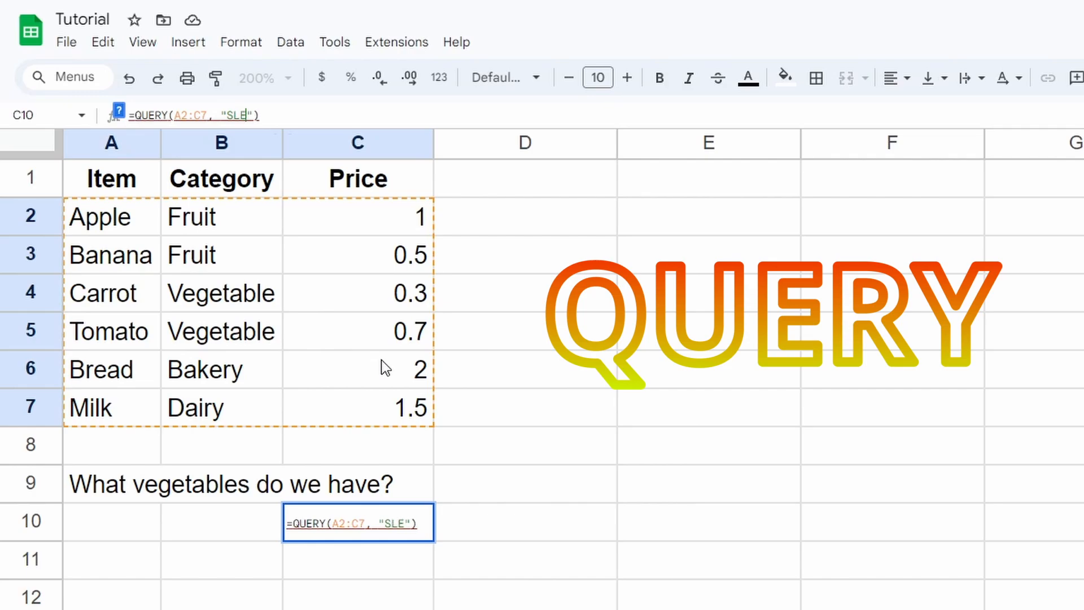
{"action": "key", "text": "BackSpace"}
{"action": "key", "text": "BackSpace"}
{"action": "type", "text": "ELECT"}
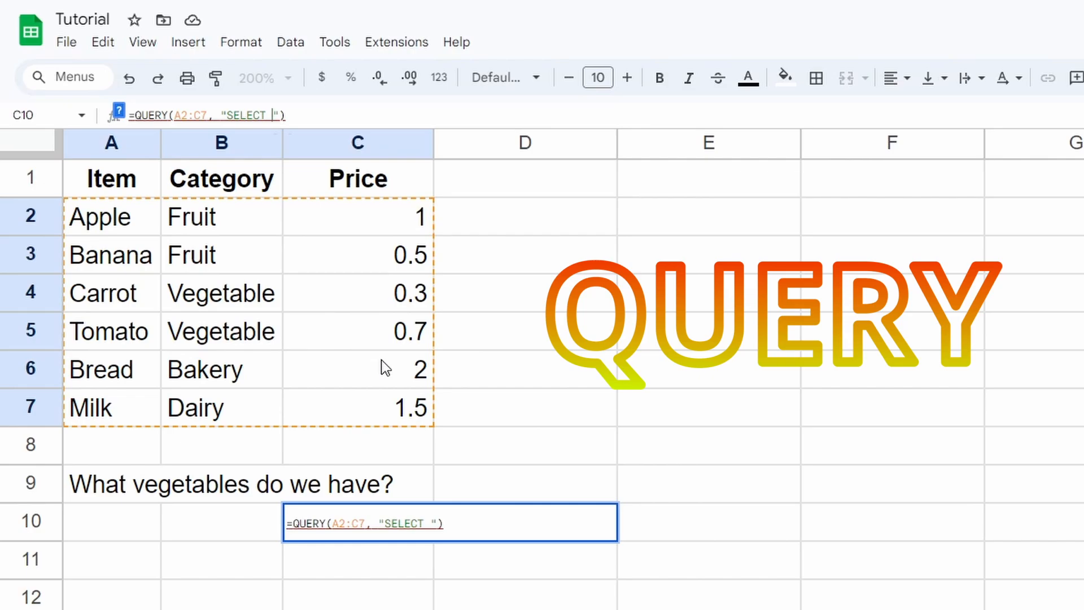
{"action": "type", "text": "A"}
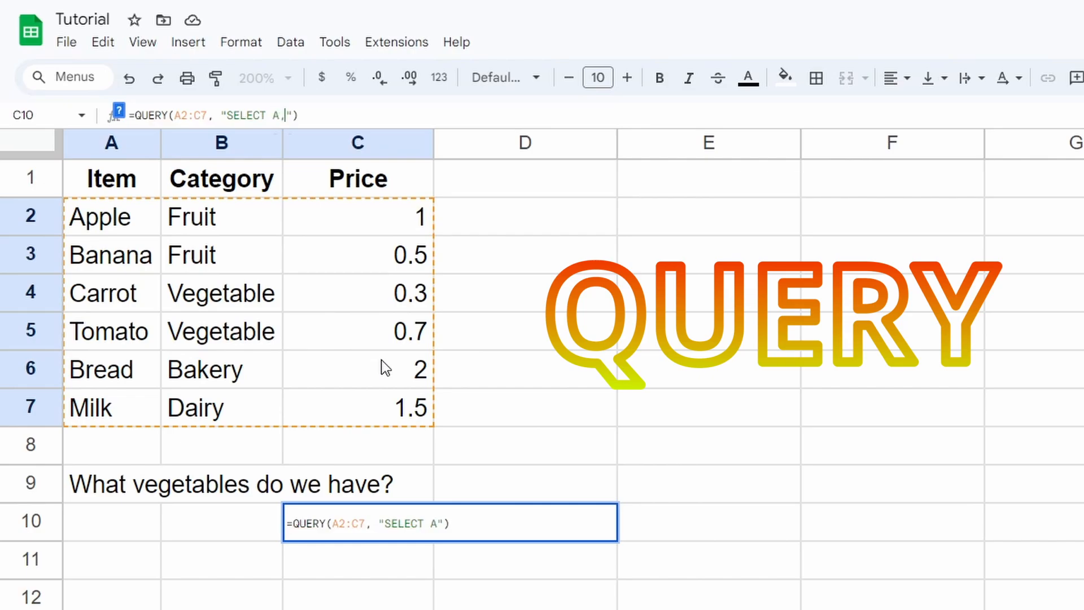
{"action": "type", "text": ", "}
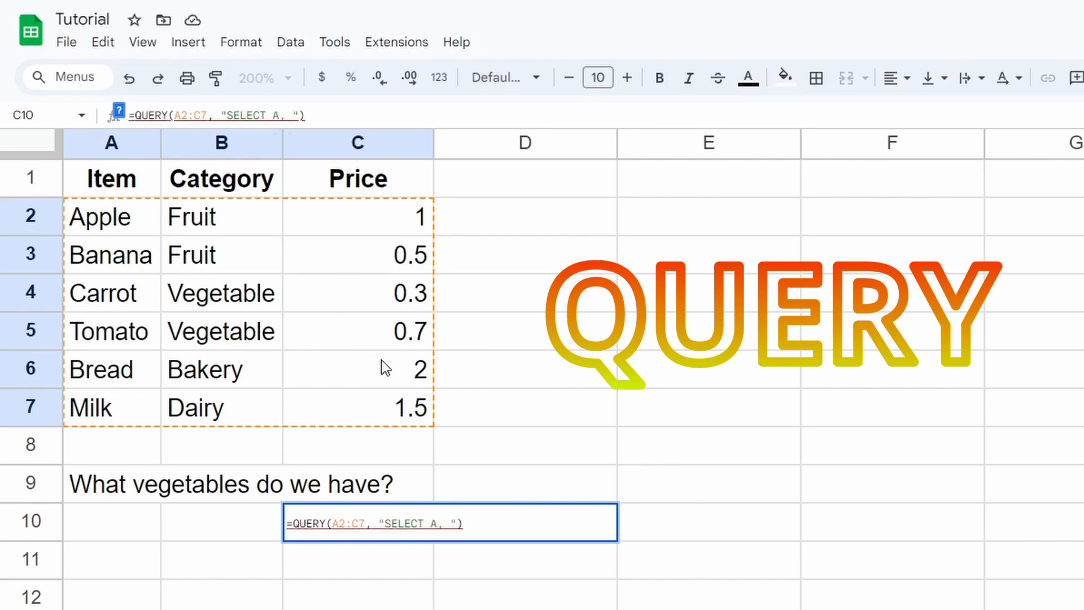
{"action": "type", "text": "WHERE"}
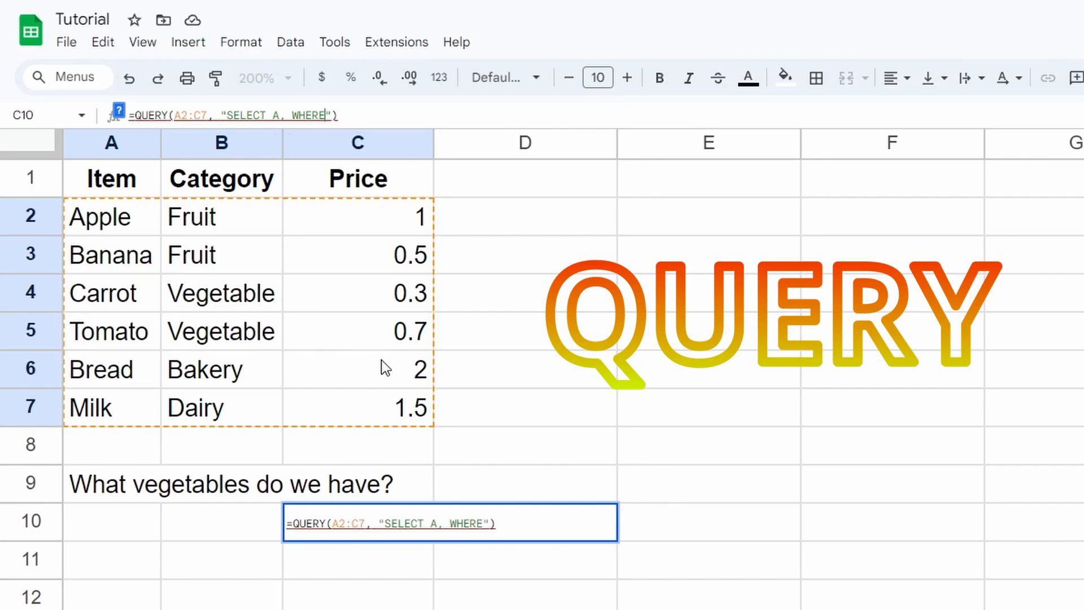
{"action": "key", "text": "BackSpace"}
{"action": "key", "text": "BackSpace"}
{"action": "key", "text": "BackSpace"}
{"action": "key", "text": "BackSpace"}
{"action": "key", "text": "BackSpace"}
{"action": "key", "text": "BackSpace"}
{"action": "key", "text": "BackSpace"}
{"action": "type", "text": "WHERE"}
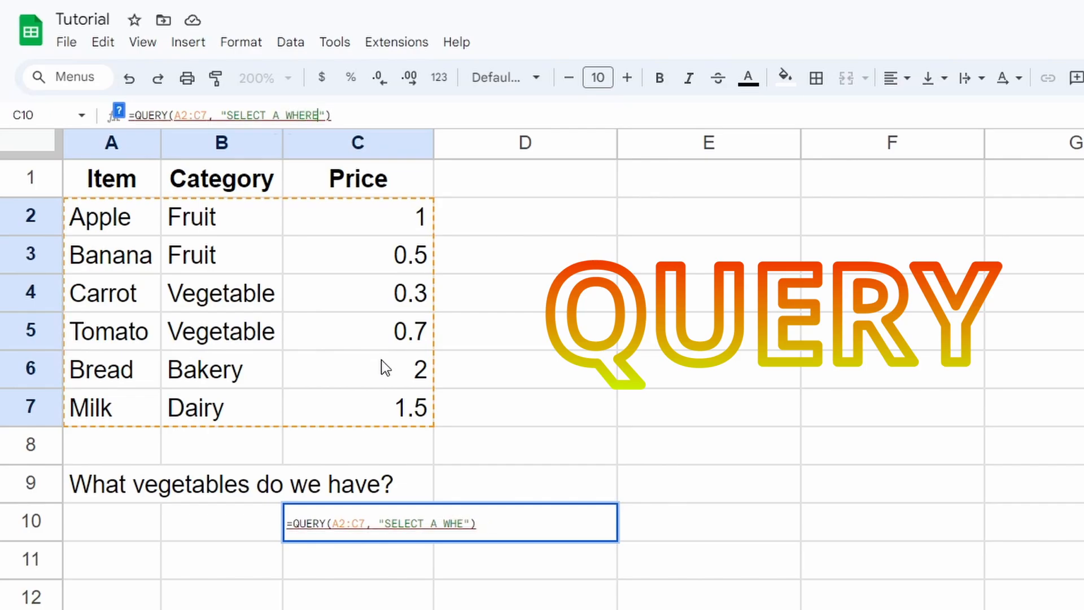
{"action": "type", "text": " B"}
{"action": "type", "text": "=''"}
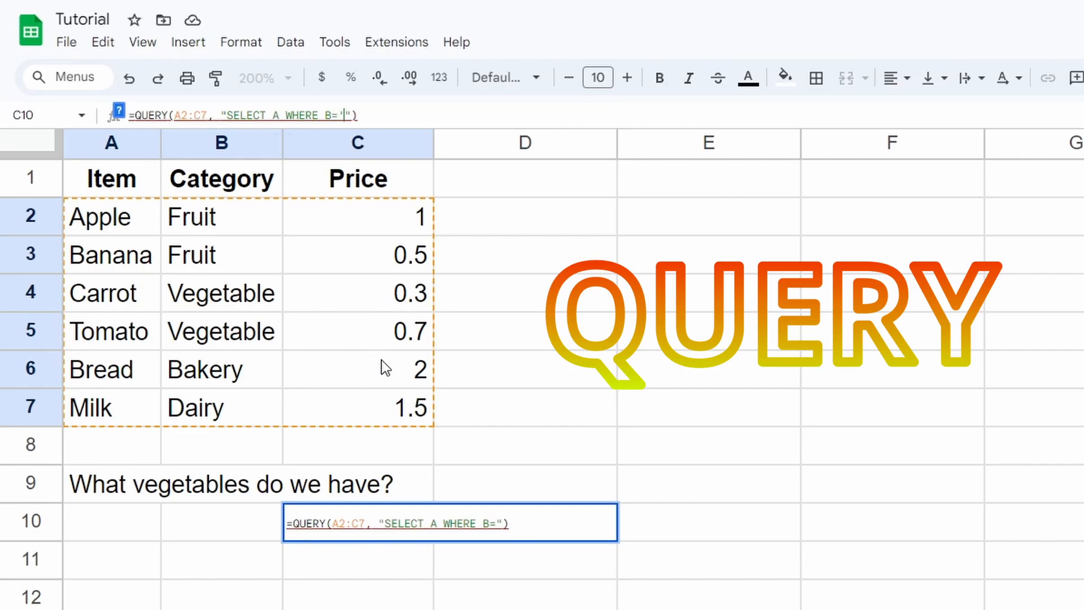
{"action": "key", "text": "Left"}
{"action": "type", "text": "Vegetable"}
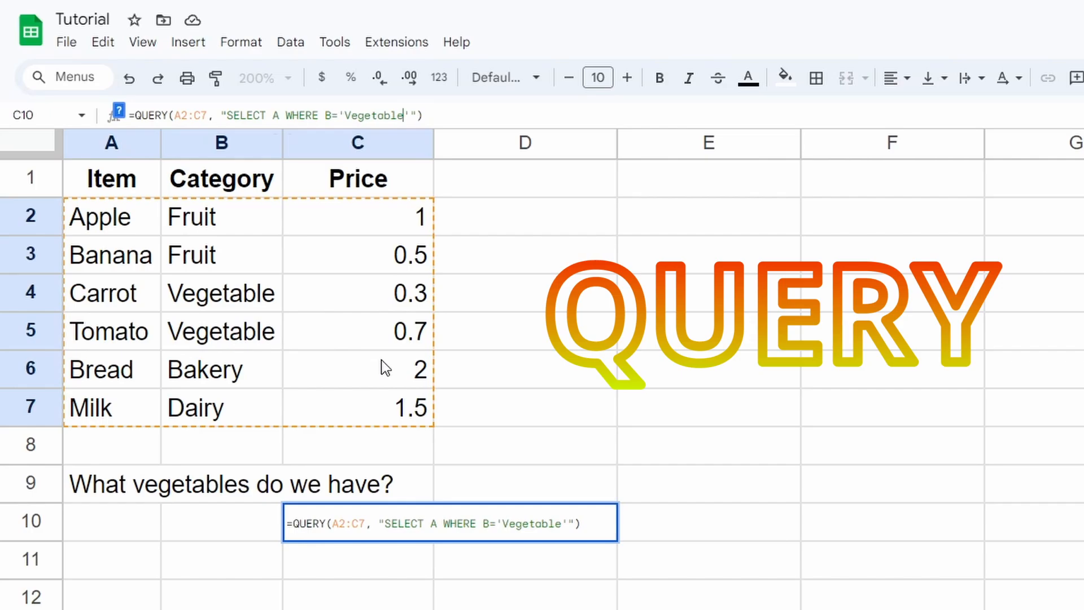
{"action": "key", "text": "End"}
{"action": "key", "text": "Return"}
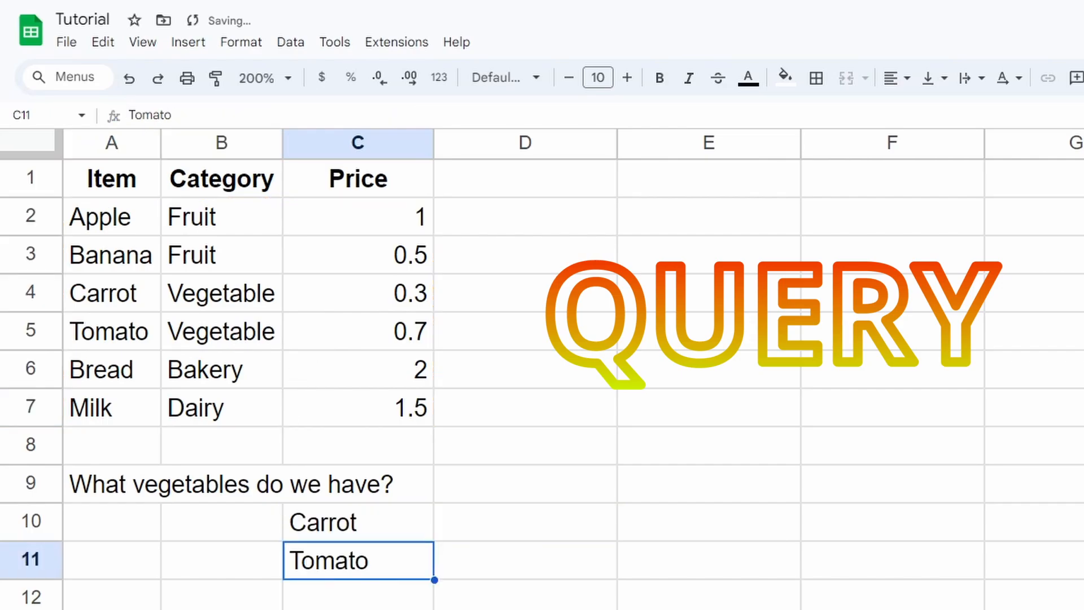
{"action": "left_click_drag", "start_coordinate": [374, 521], "coordinate": [377, 560]}
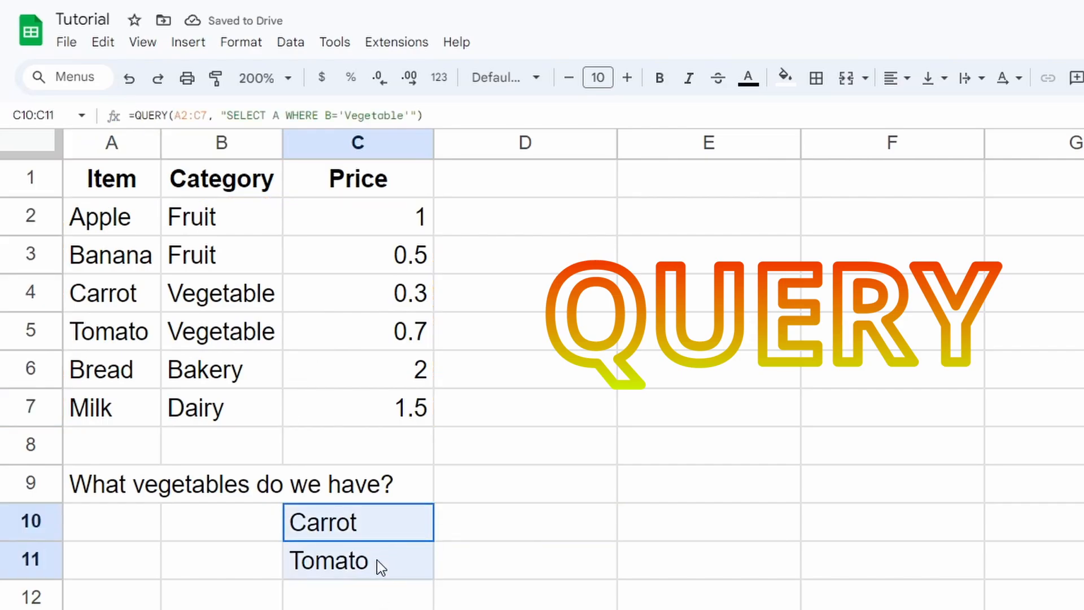
Change the C10 QUERY from SELECT A to SELECT C, listing prices 0.3 and 0.7
{"action": "left_click", "coordinate": [347, 569]}
{"action": "left_click", "coordinate": [350, 533]}
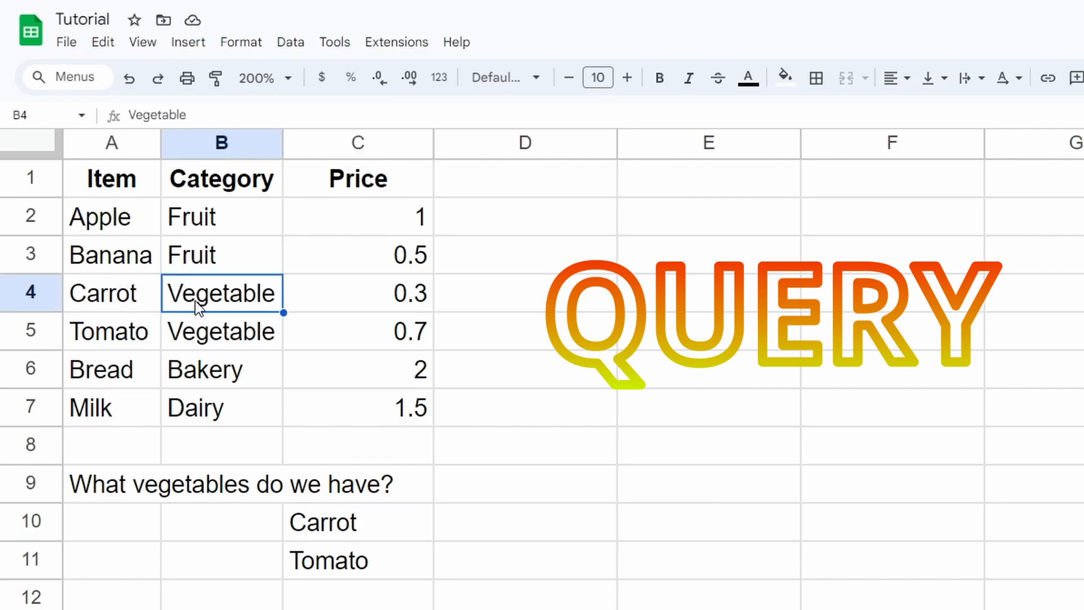
{"action": "left_click", "coordinate": [356, 537]}
{"action": "left_click", "coordinate": [283, 117]}
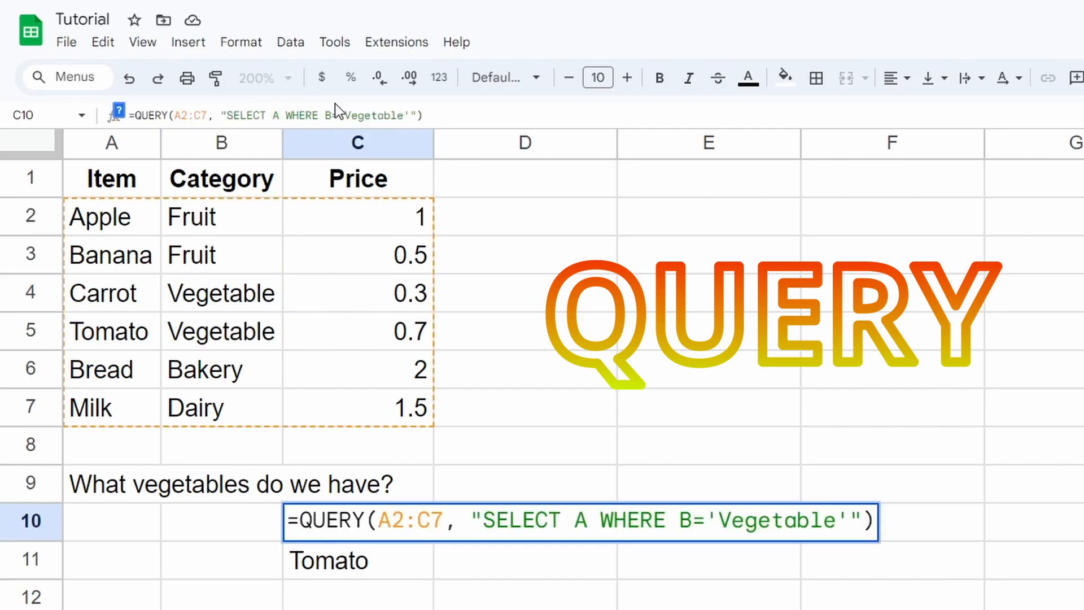
{"action": "key", "text": "BackSpace"}
{"action": "type", "text": "C"}
{"action": "key", "text": "Return"}
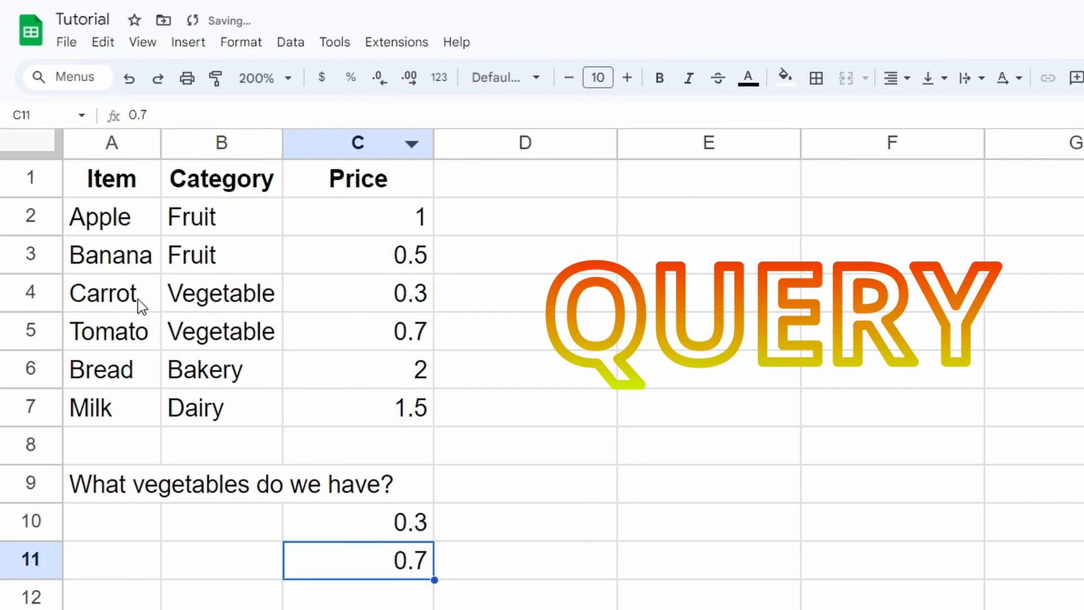
{"action": "left_click_drag", "start_coordinate": [140, 305], "coordinate": [361, 311]}
{"action": "left_click", "coordinate": [411, 533]}
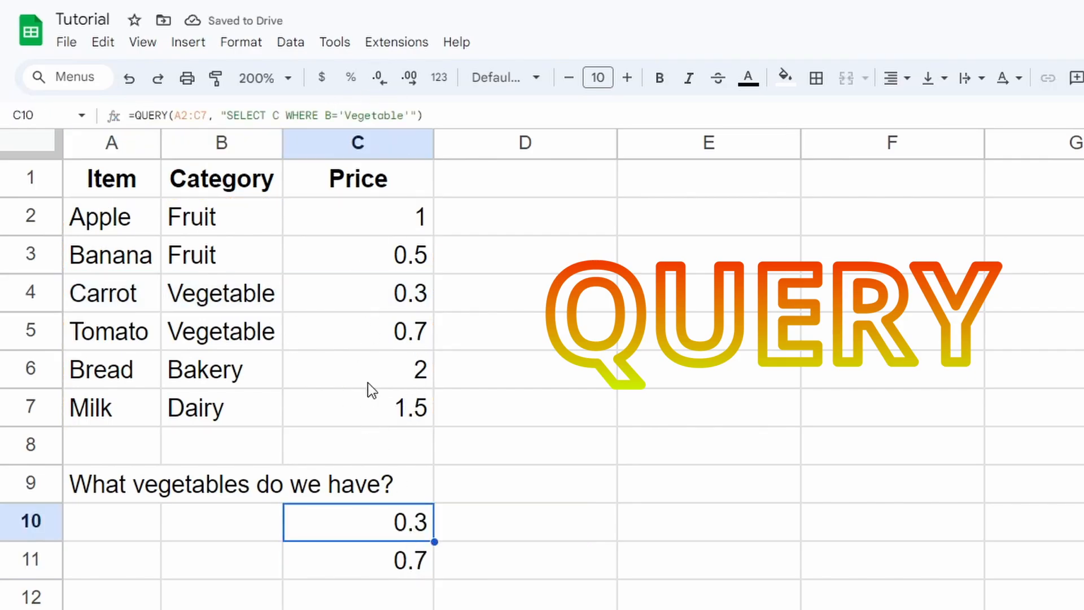
{"action": "left_click", "coordinate": [234, 115]}
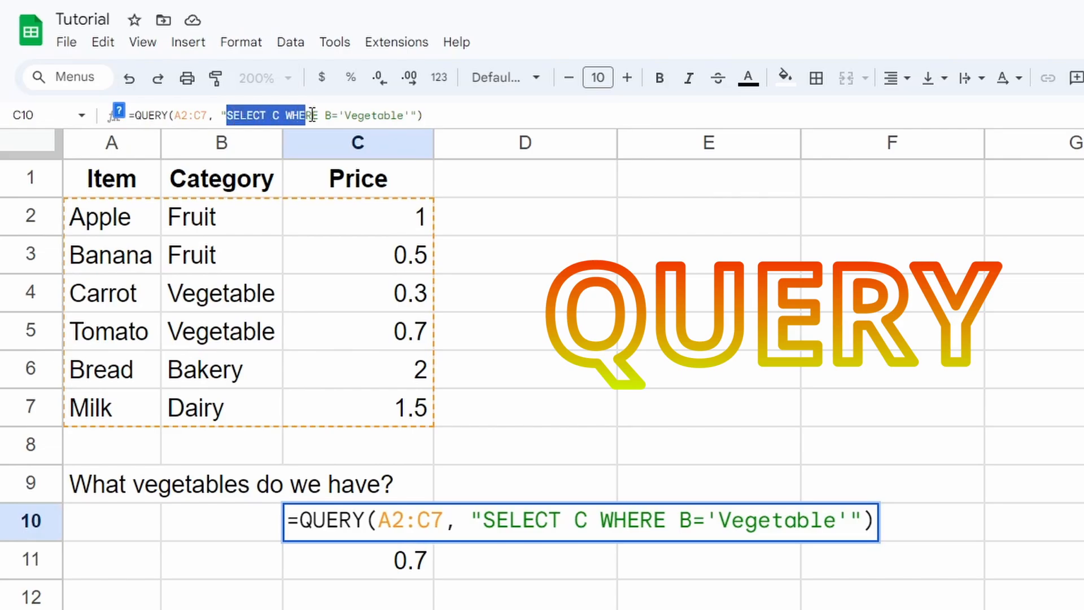